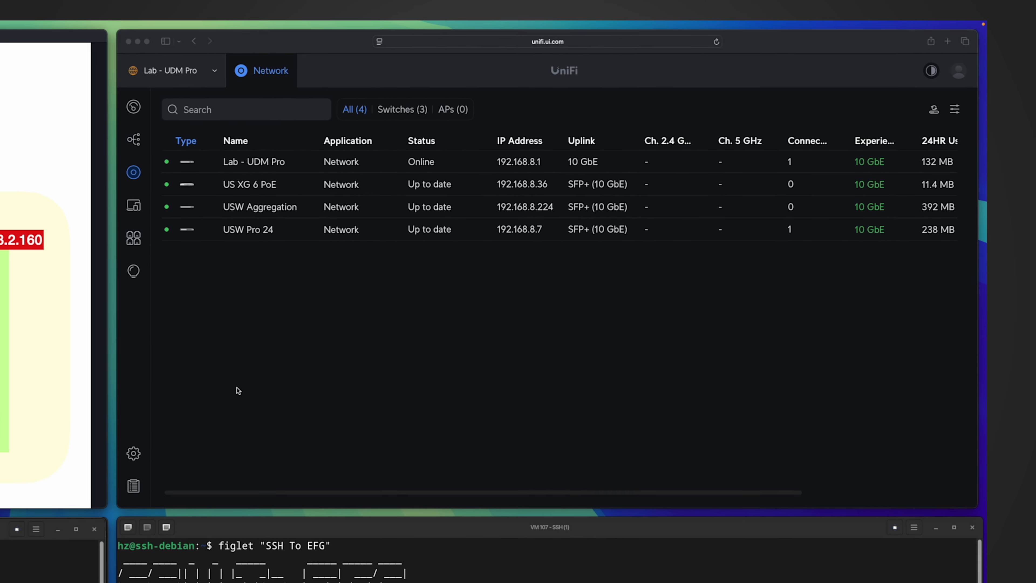
Step: Start a BGP entry on the Lab - UDM Pro site named Site A, with Lab - UDM Pro as its device
click(119, 462)
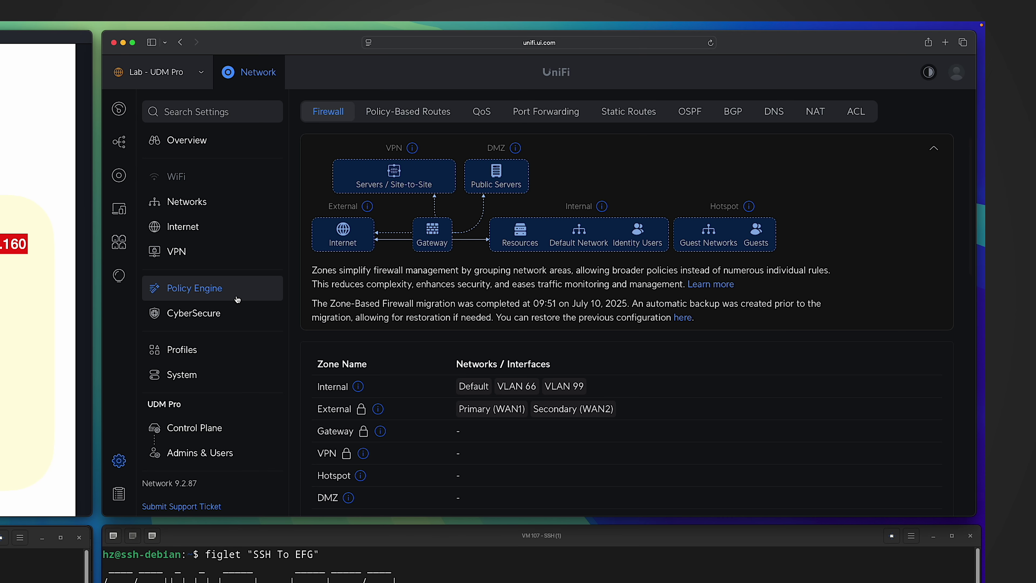
click(733, 111)
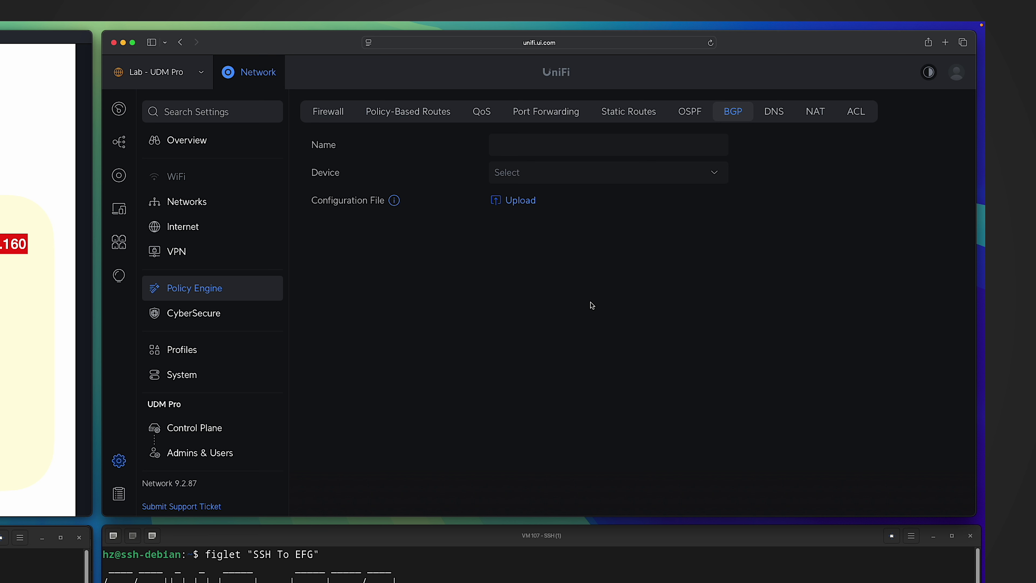
click(537, 148)
text(Site A)
click(587, 176)
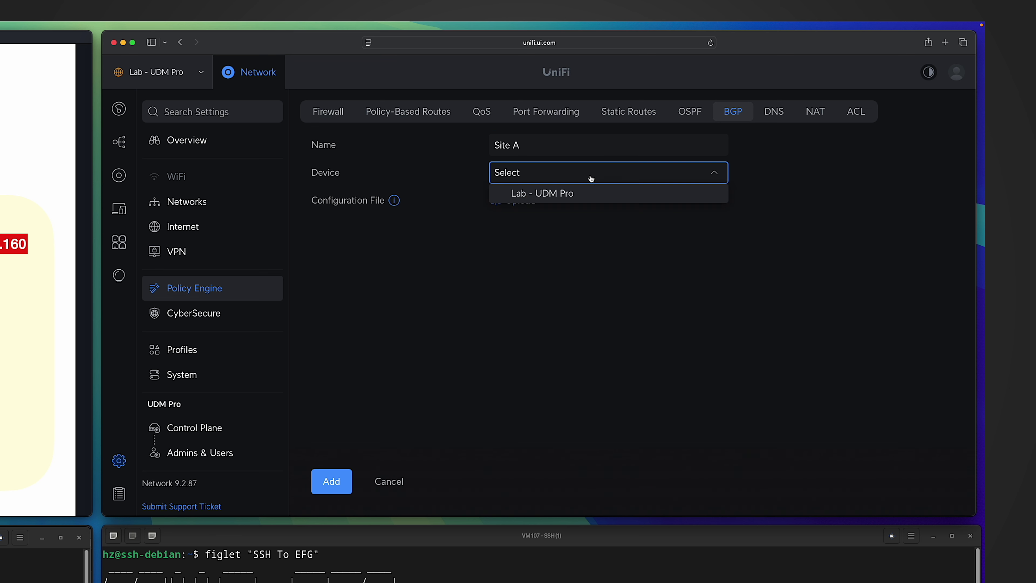
click(560, 195)
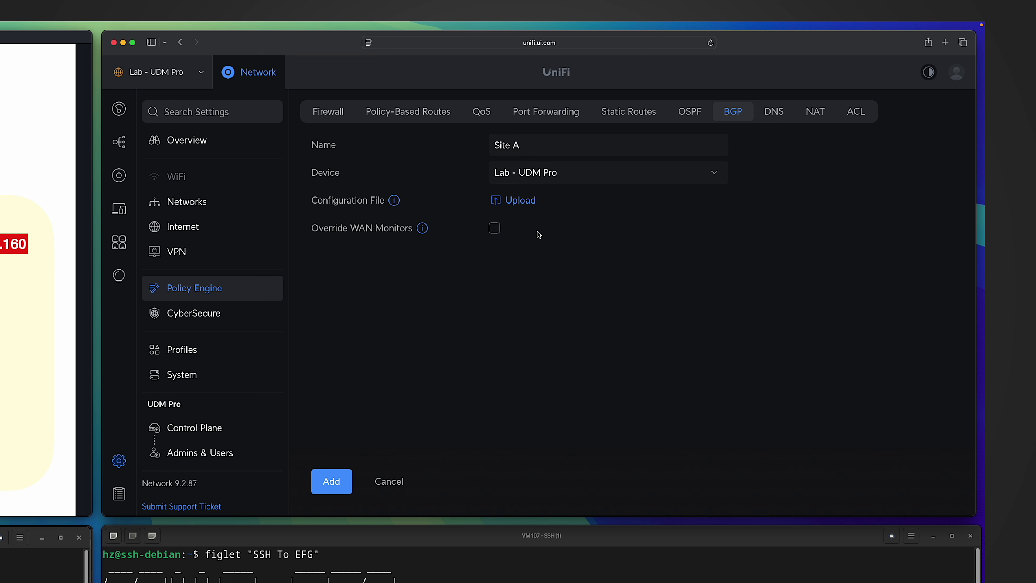
Step: Try to upload the empty site_a.not_working.conf as the Site A configuration file
click(521, 200)
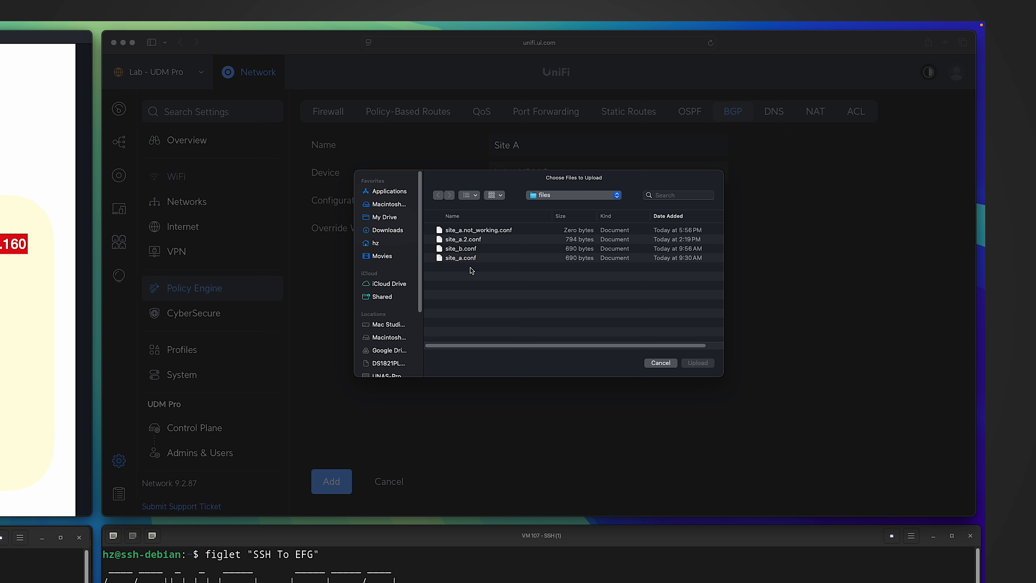
key(Down)
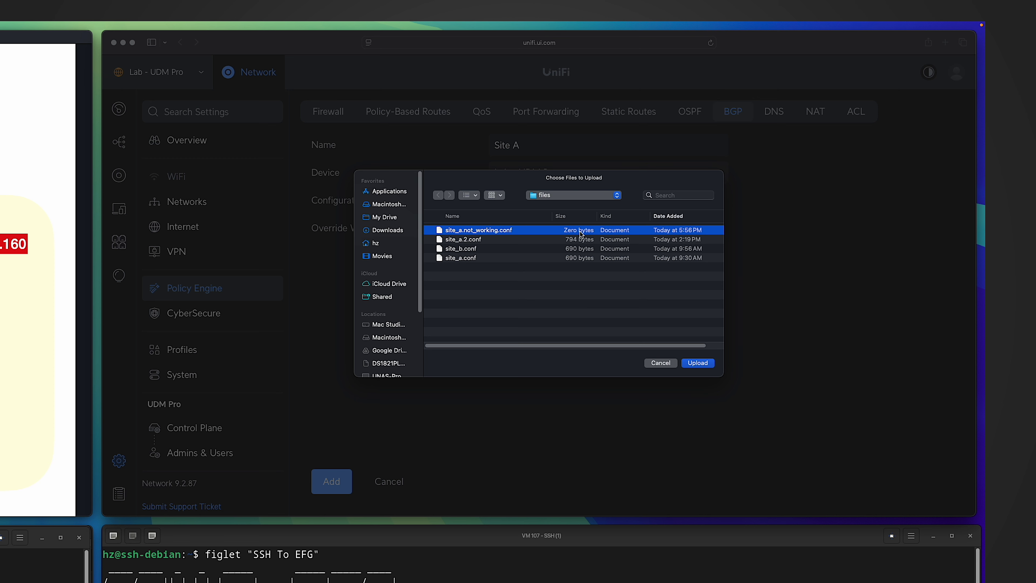
double_click(565, 231)
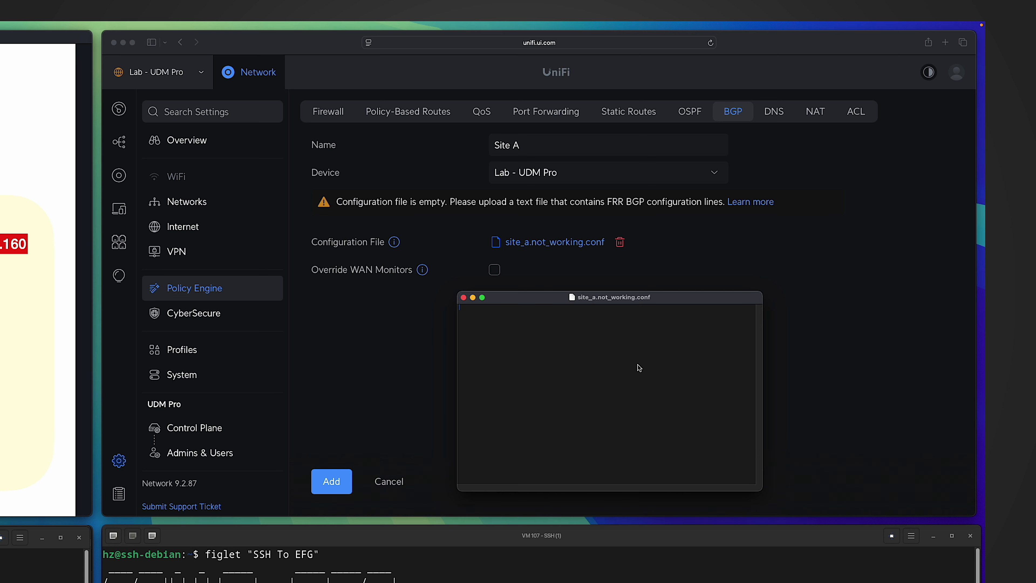
Step: Add a "!" line and a "some text" line to site_a.not_working.conf, then save it and quit the editor
text(!)
key(Return)
text(some text)
key(super+s)
key(super+q)
Step: Replace the Site A configuration file with the edited site_a.not_working.conf and add the BGP entry
click(618, 243)
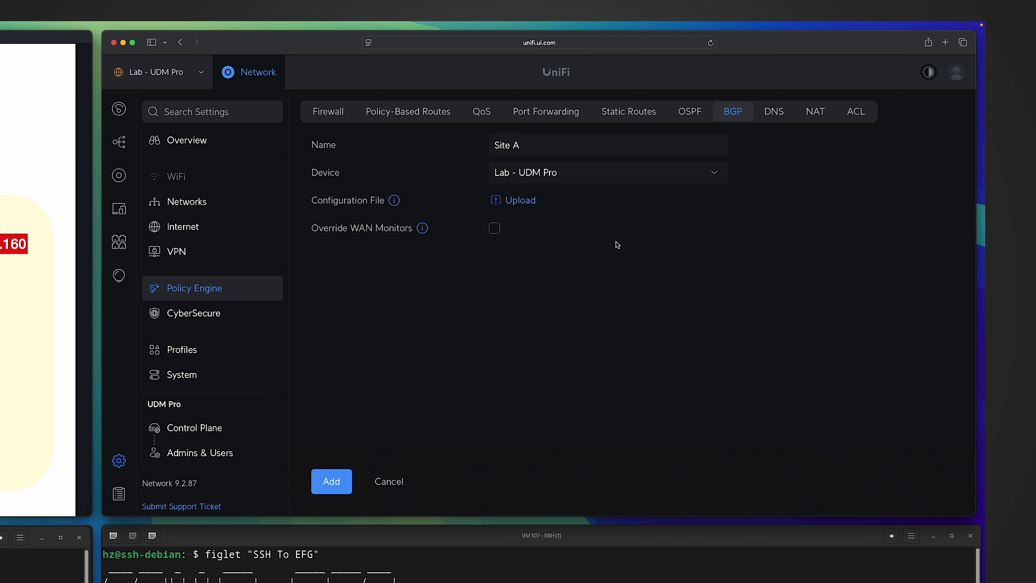
click(512, 201)
click(538, 230)
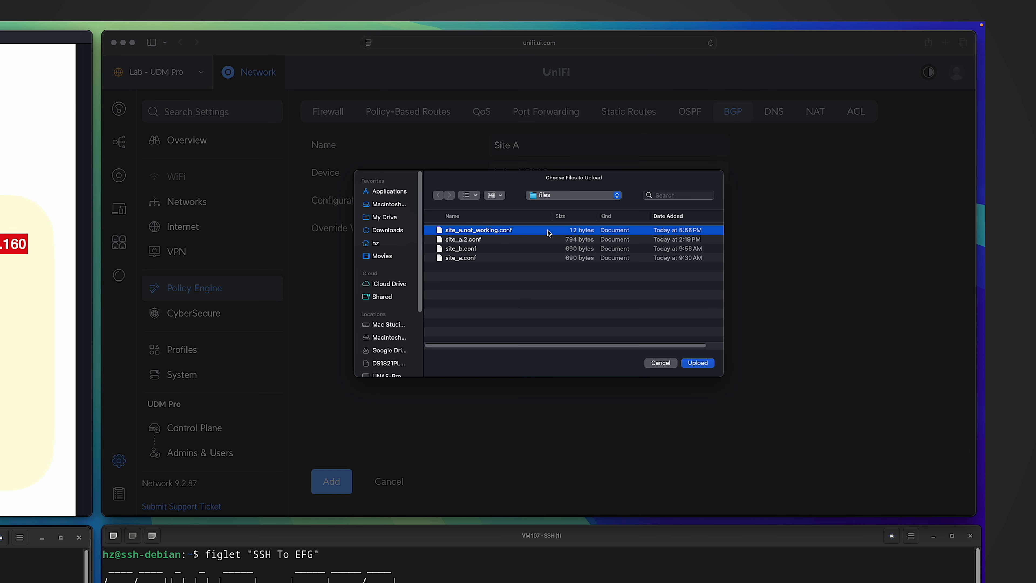
double_click(530, 230)
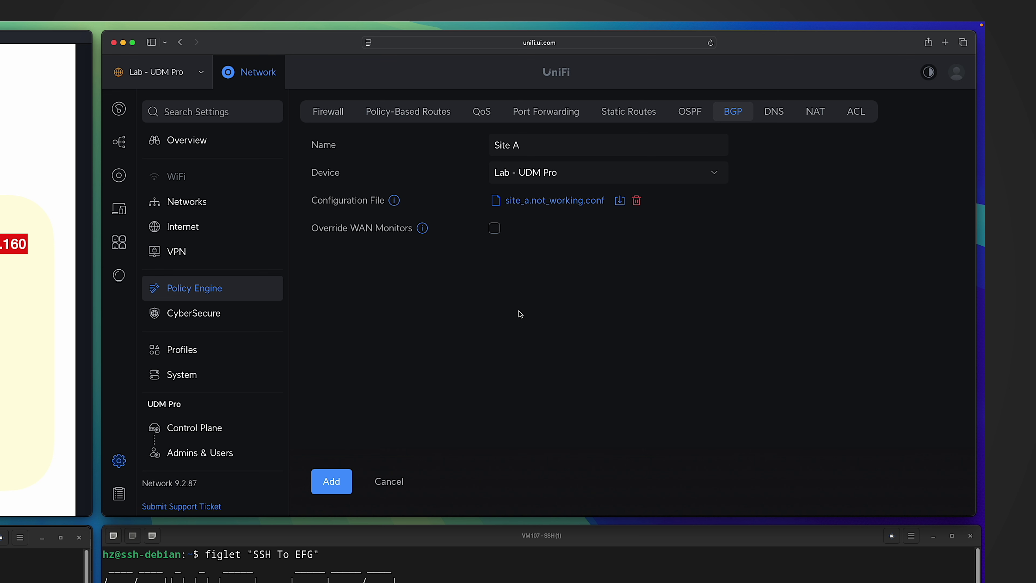
click(339, 481)
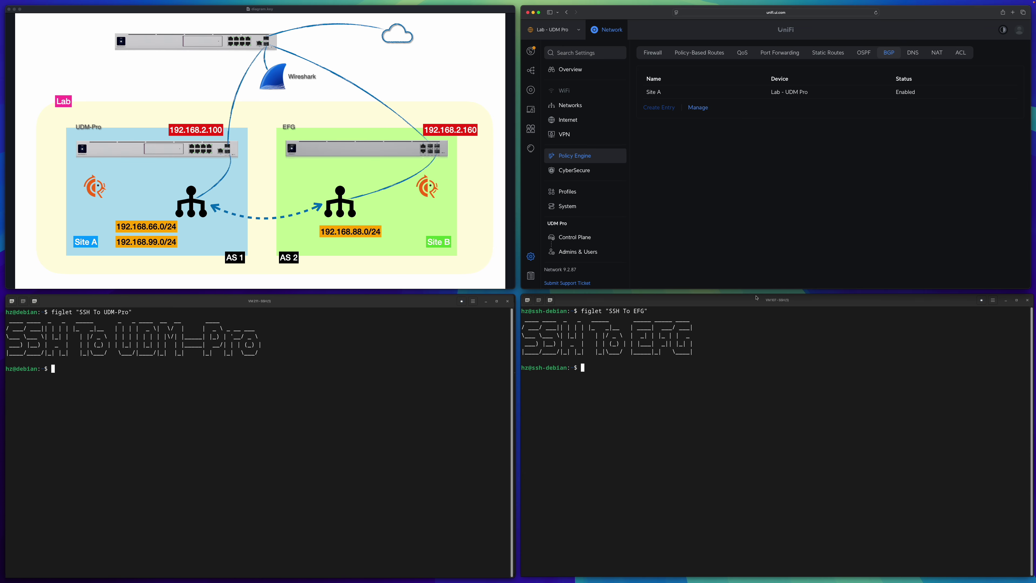
click(723, 370)
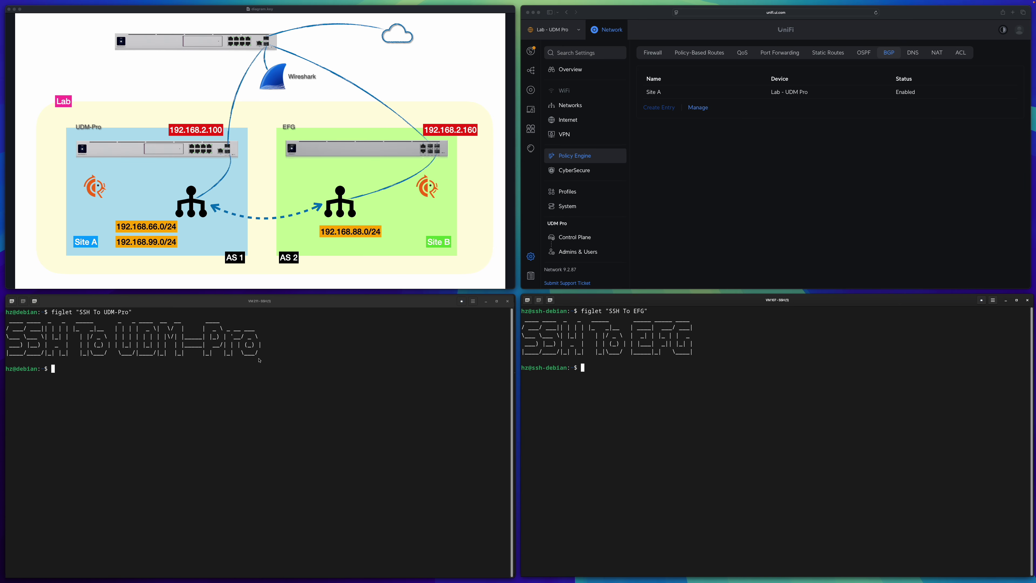
click(239, 359)
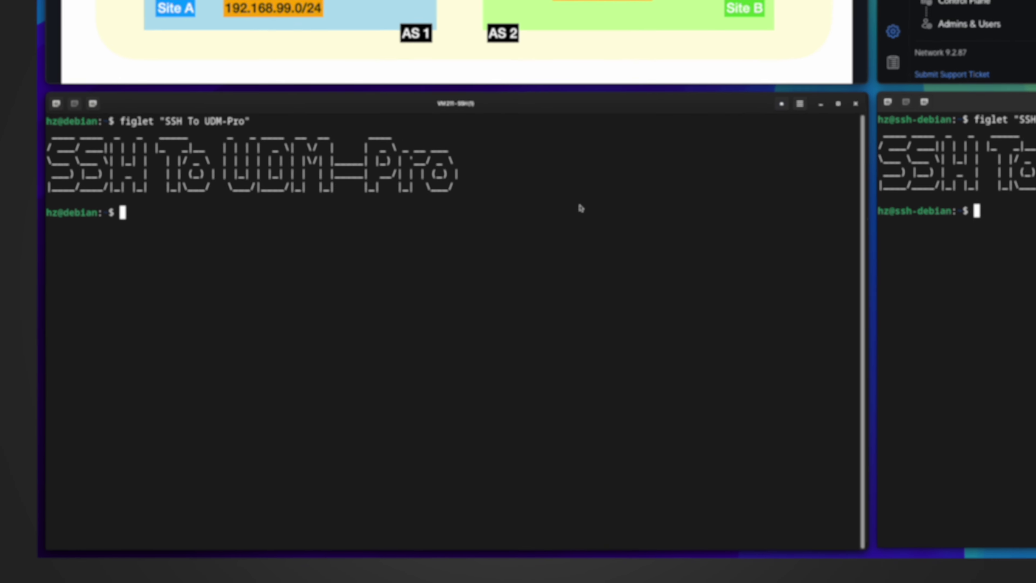
text(ssh root@192.168.8.1)
key(Return)
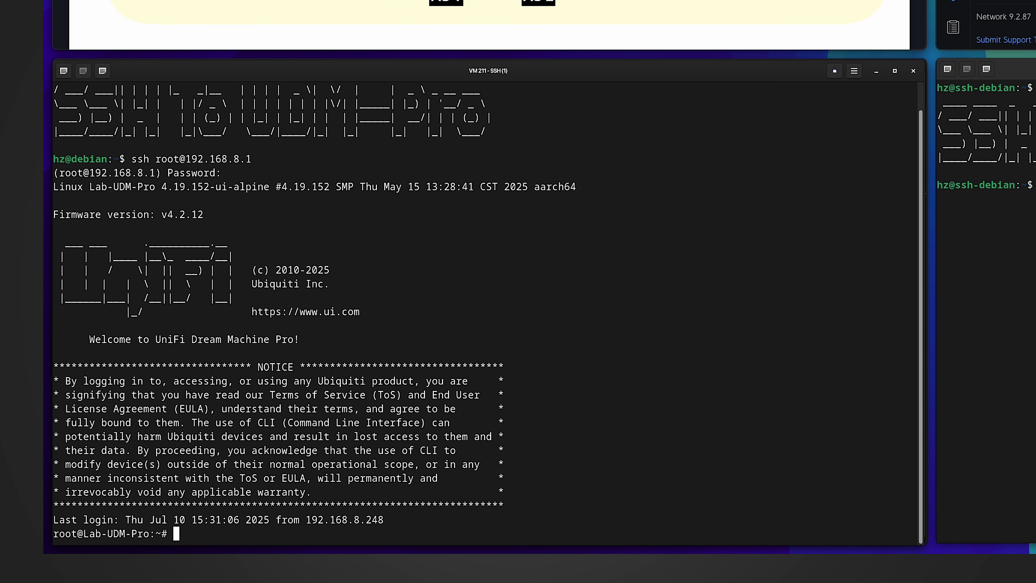
text(ps aux | grep bgp)
key(Return)
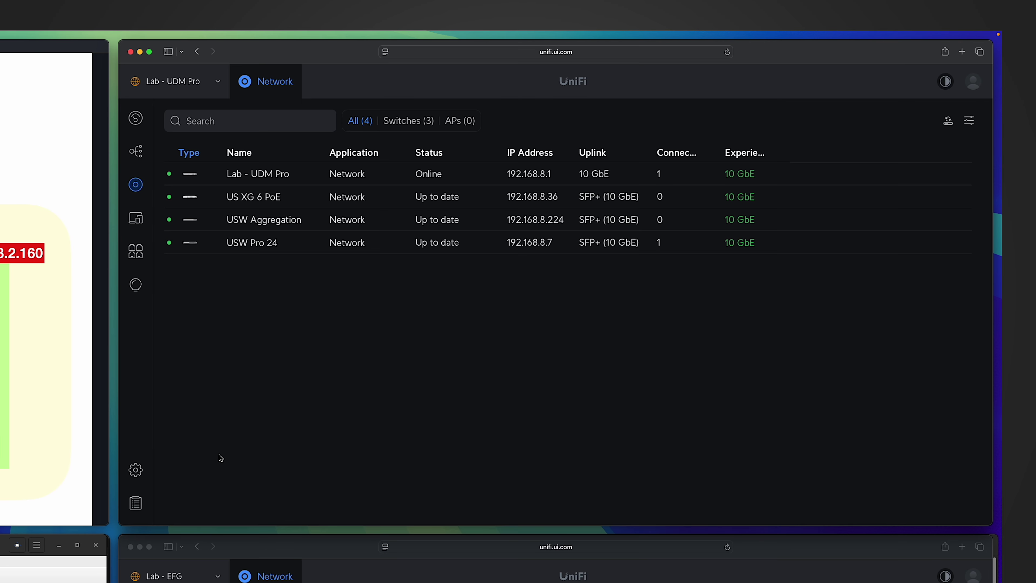
Step: Review the Networks and Internet settings of the Lab - UDM Pro and Lab - EFG sites
click(139, 474)
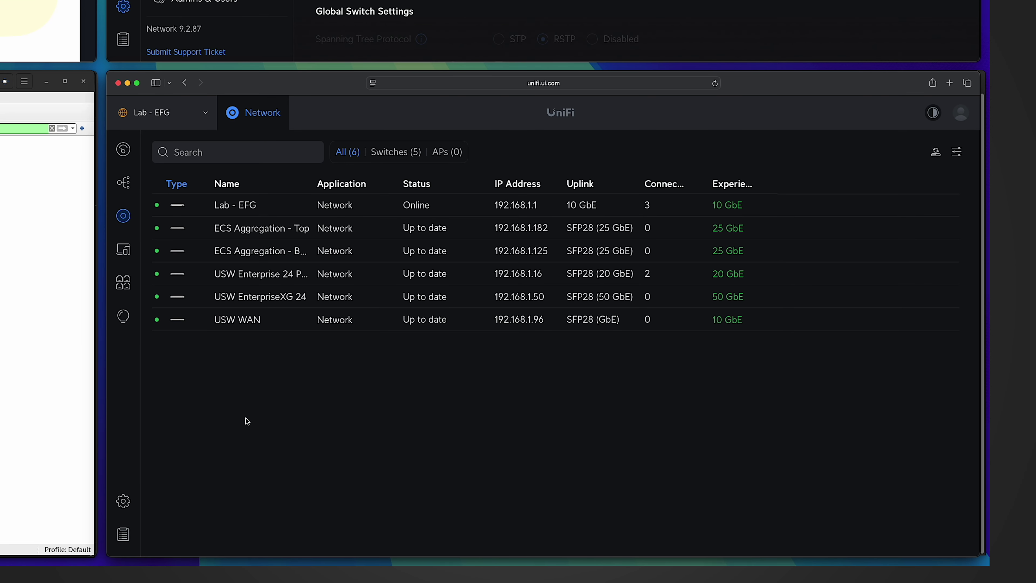
click(124, 504)
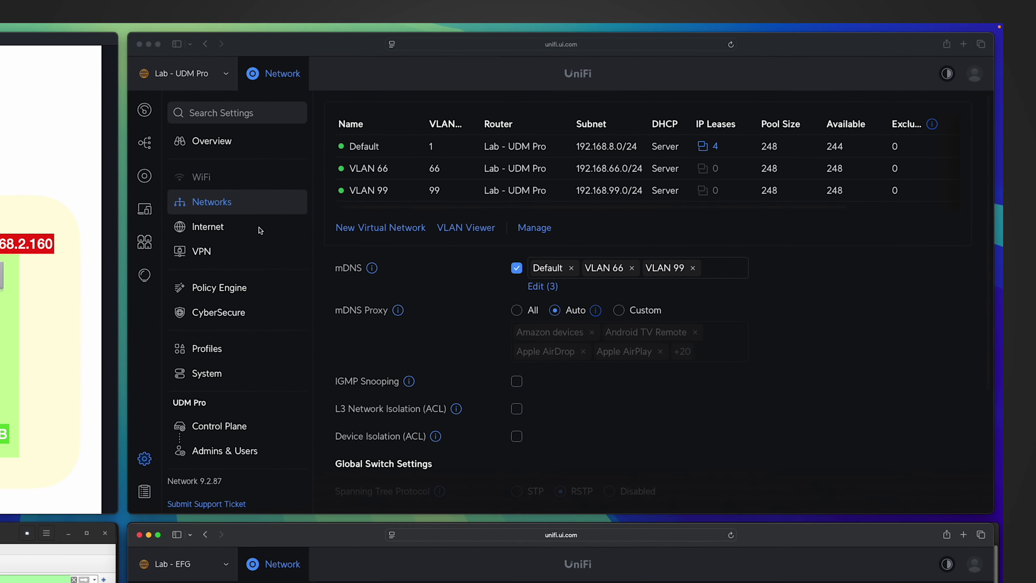
click(205, 227)
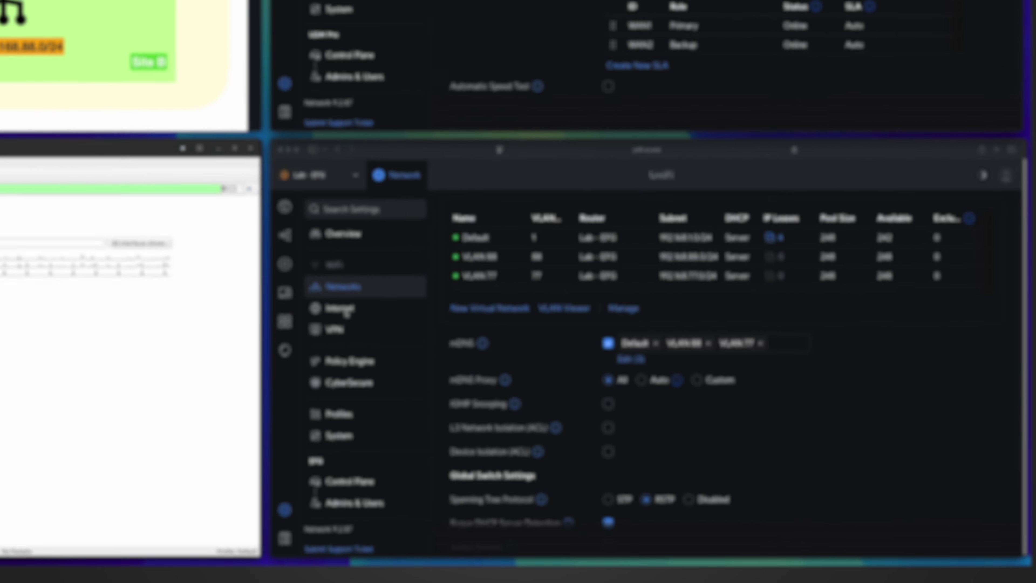
click(345, 310)
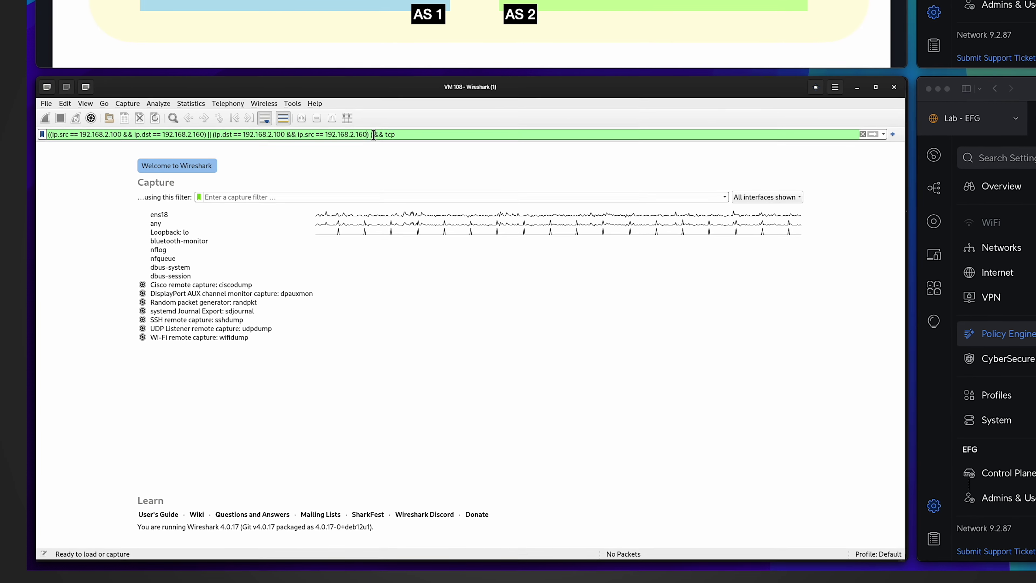
Step: In Wireshark, review the filter for TCP traffic between 192.168.2.100 and 192.168.2.160, and start a live capture on ens18
drag(374, 135, 47, 134)
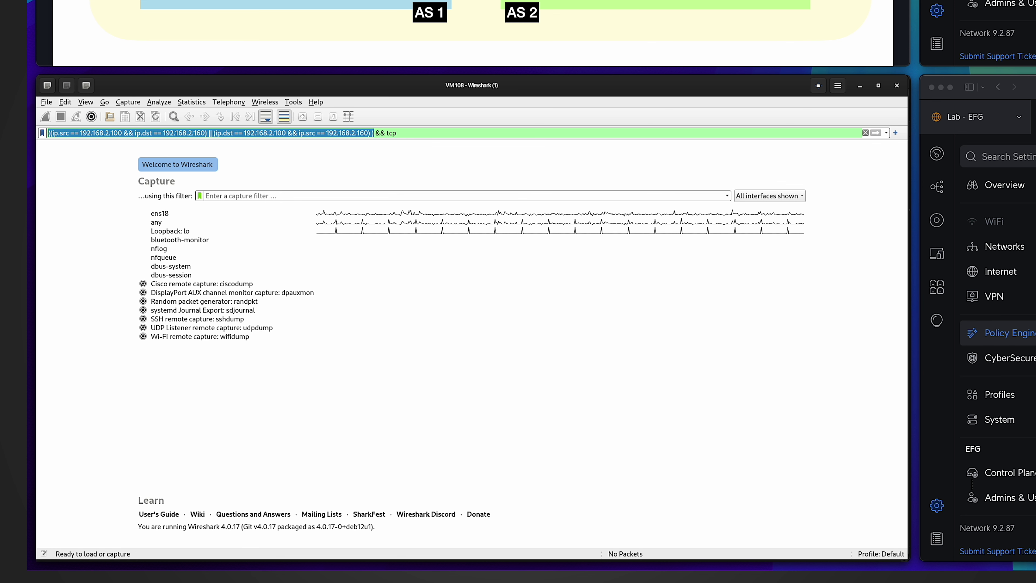
drag(386, 133, 444, 133)
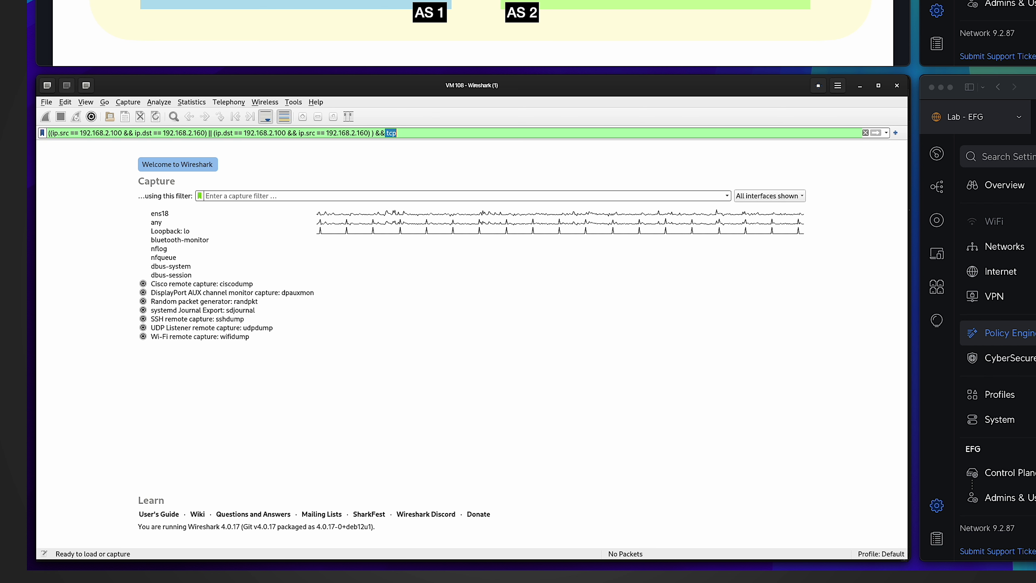
click(416, 132)
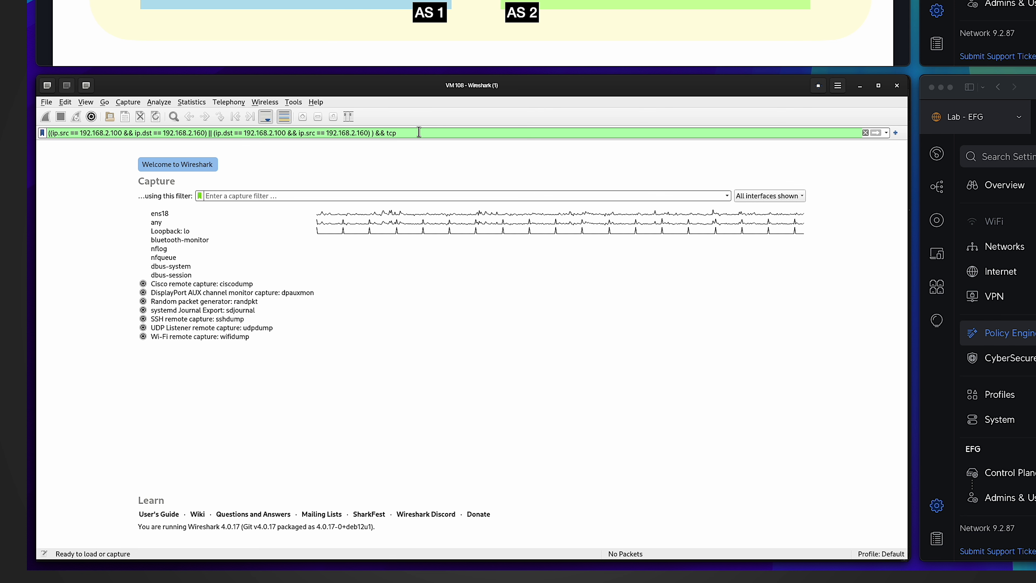
triple_click(48, 133)
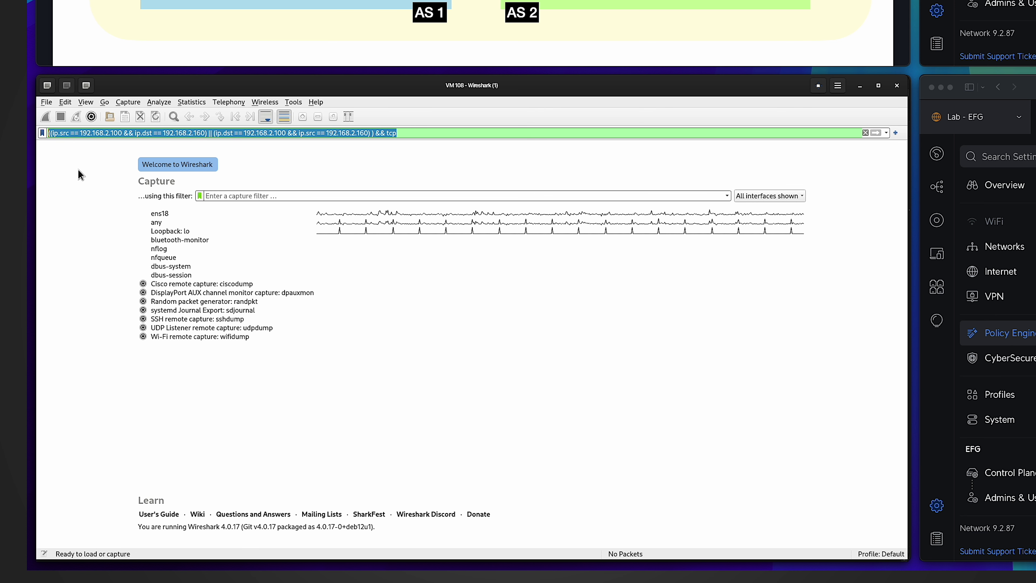
double_click(175, 213)
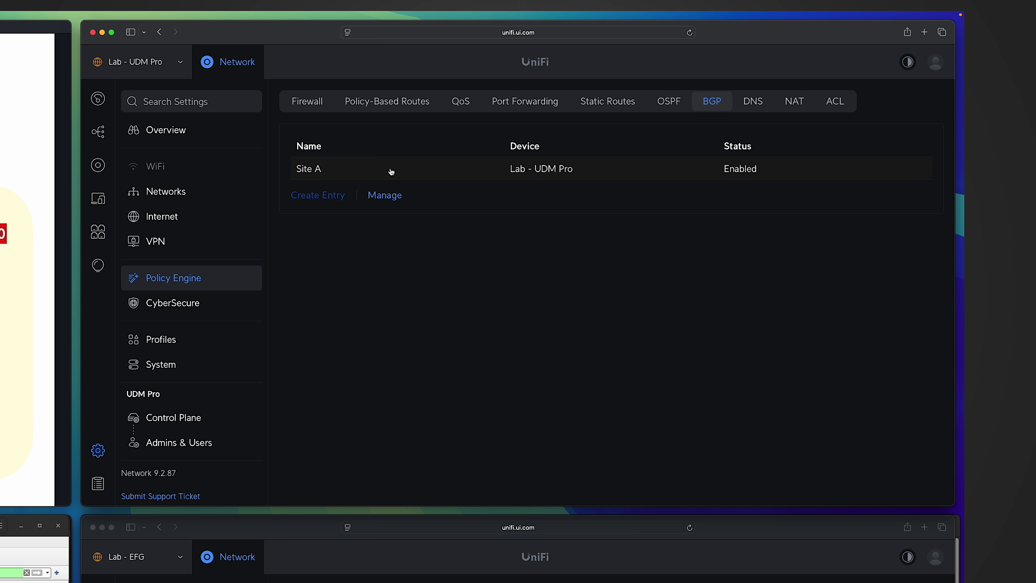
Step: On the Lab - UDM Pro site, replace the Site A BGP entry's configuration file with site_a.conf
click(331, 171)
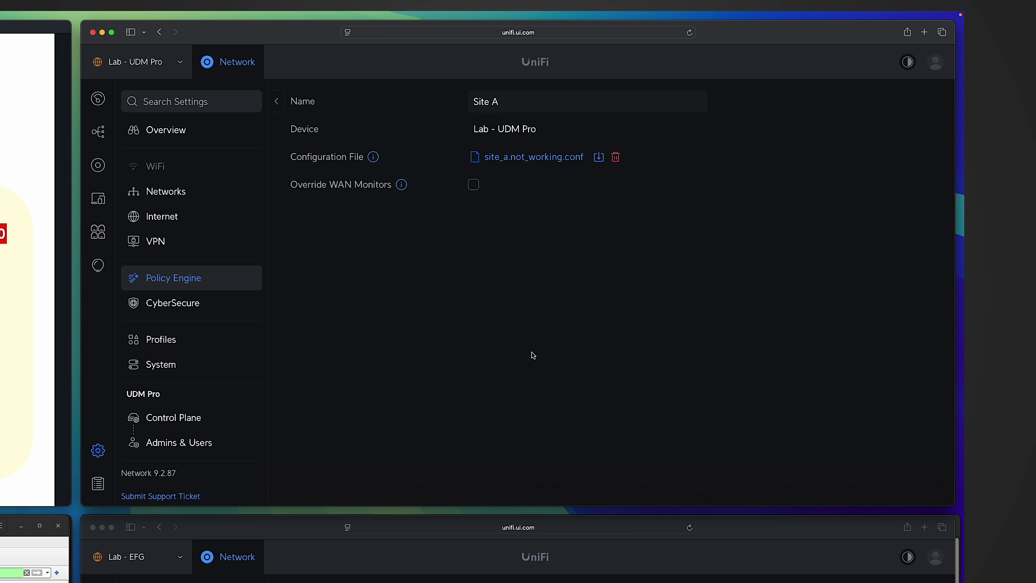
click(616, 157)
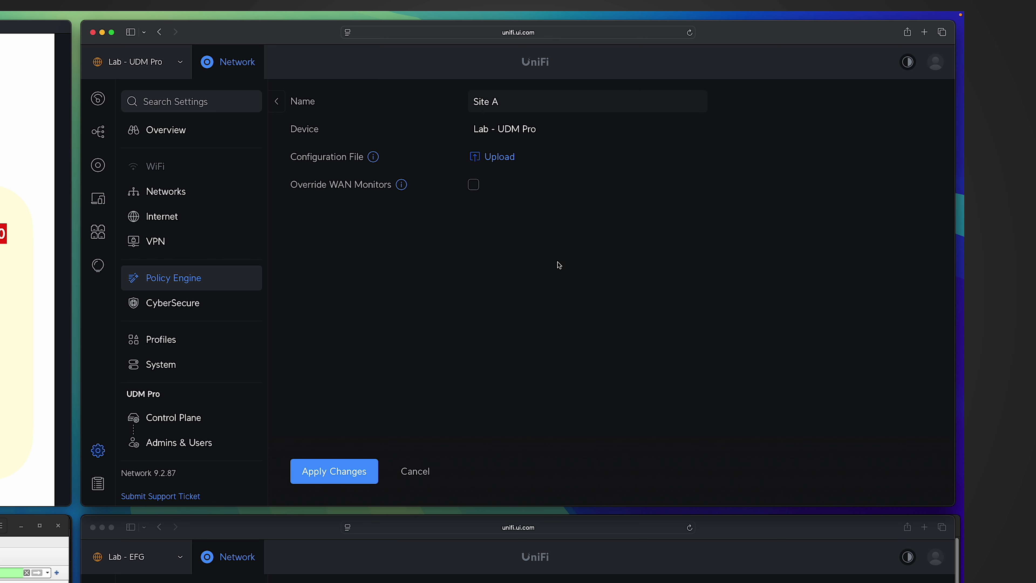
click(502, 163)
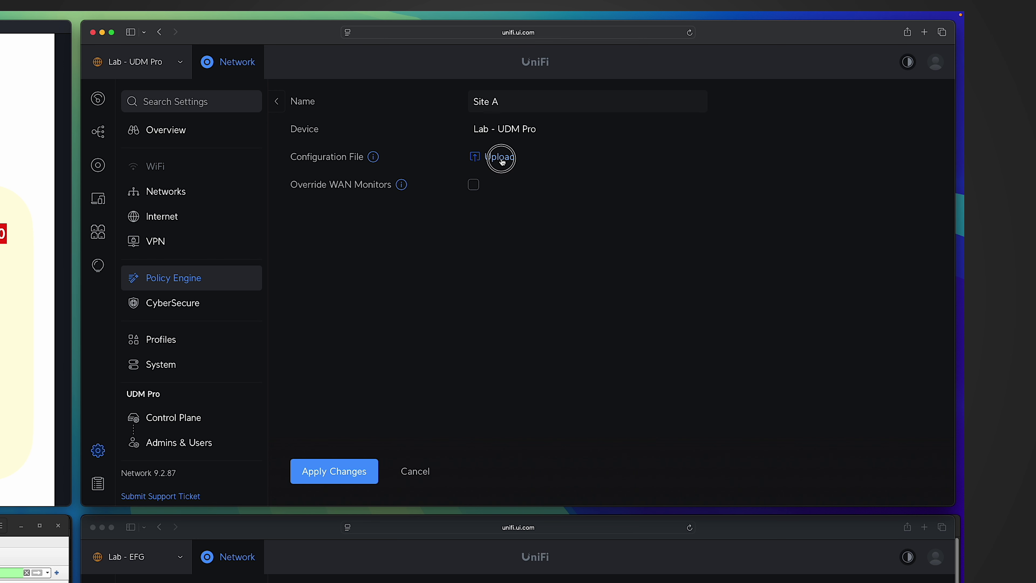
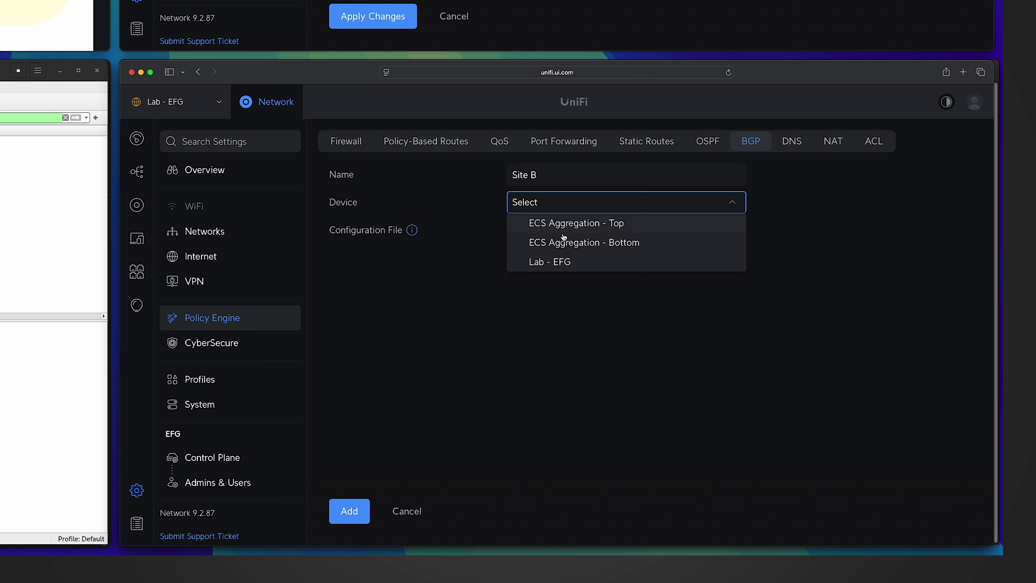
Step: On the Lab - EFG site, set the Site B BGP entry's device to Lab - EFG and upload site_b.conf
click(575, 264)
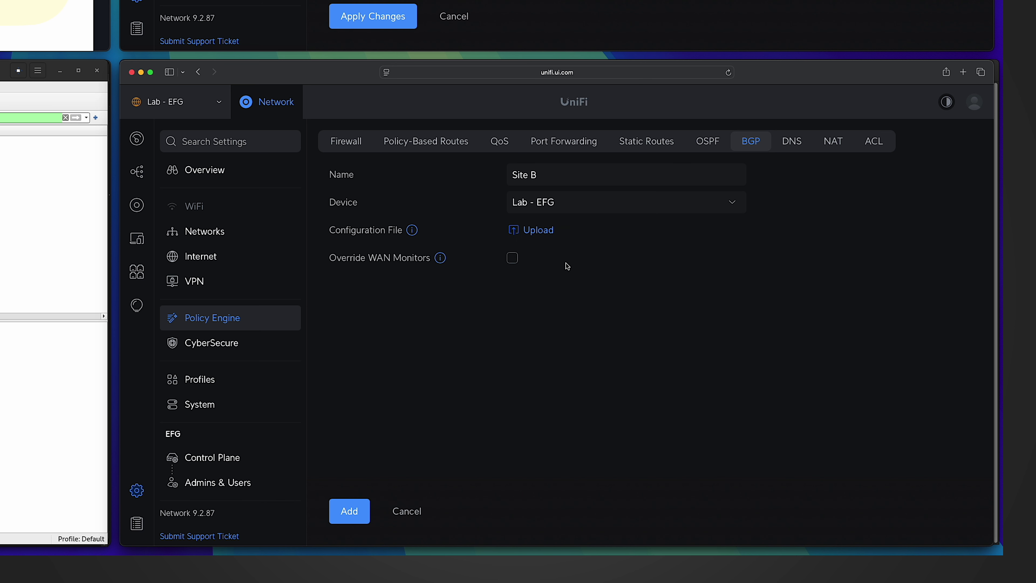
click(537, 230)
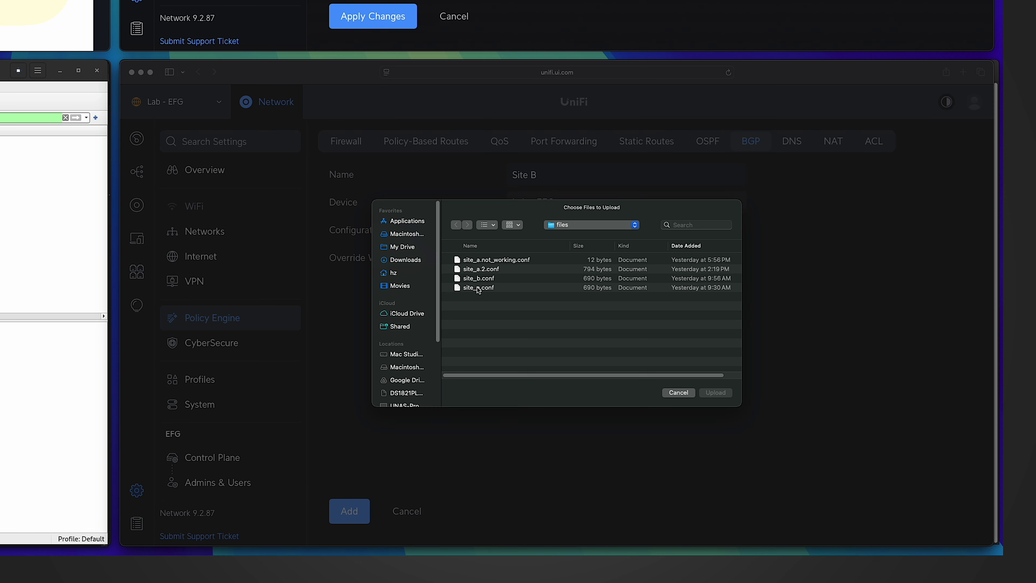
click(480, 278)
click(715, 393)
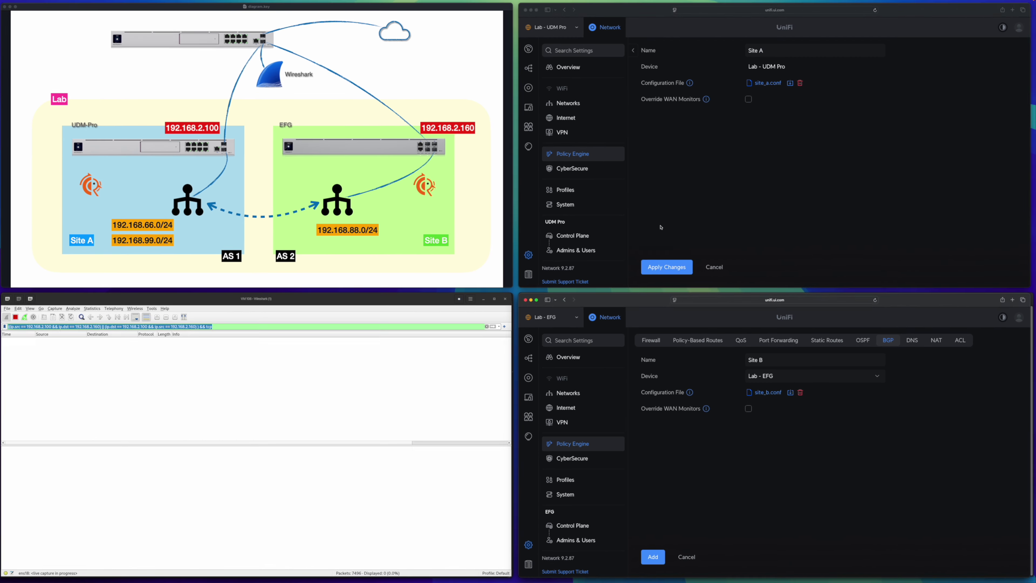
Step: Apply the Site A BGP changes on the UDM Pro and add the Site B entry on the EFG
click(666, 267)
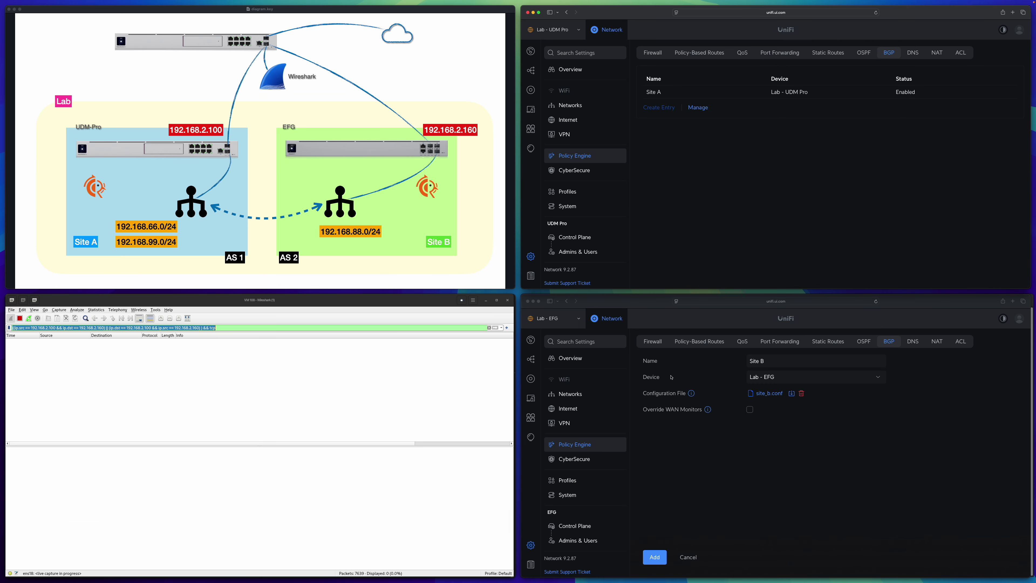
click(658, 559)
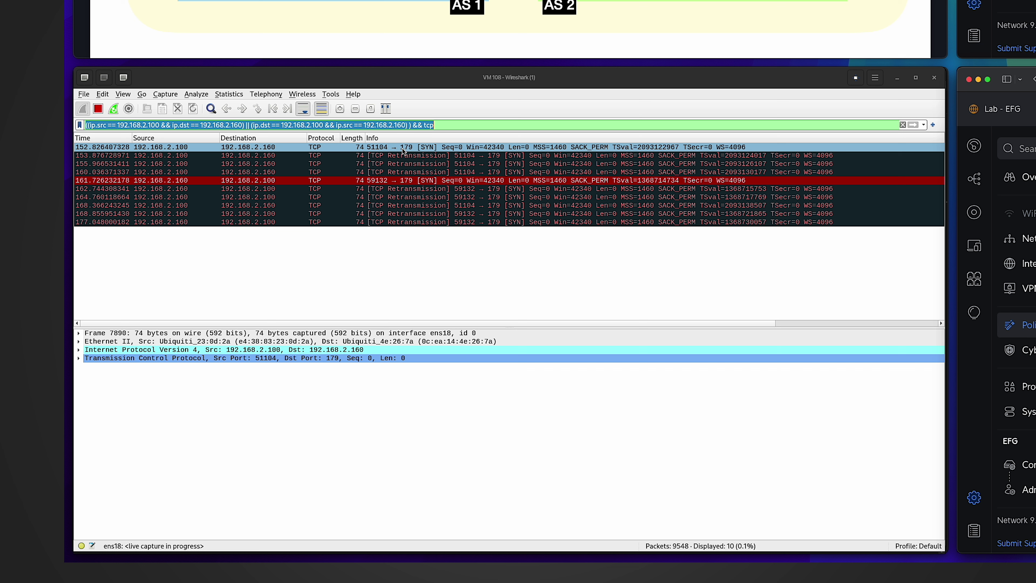
Step: In Wireshark, inspect the first captured TCP SYN packet from 192.168.2.100 to port 179 on 192.168.2.160 and its first retransmission
click(330, 148)
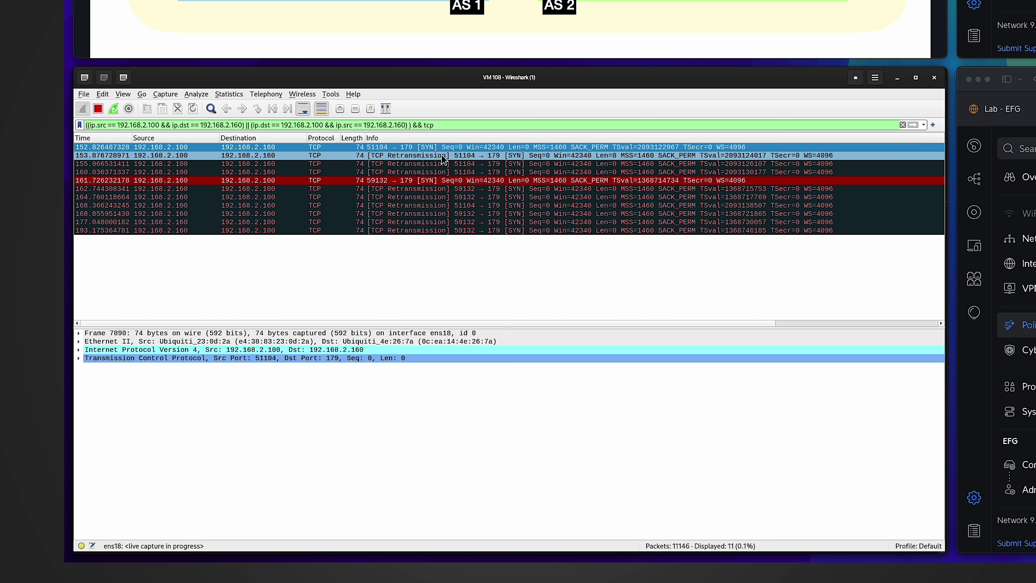
click(402, 157)
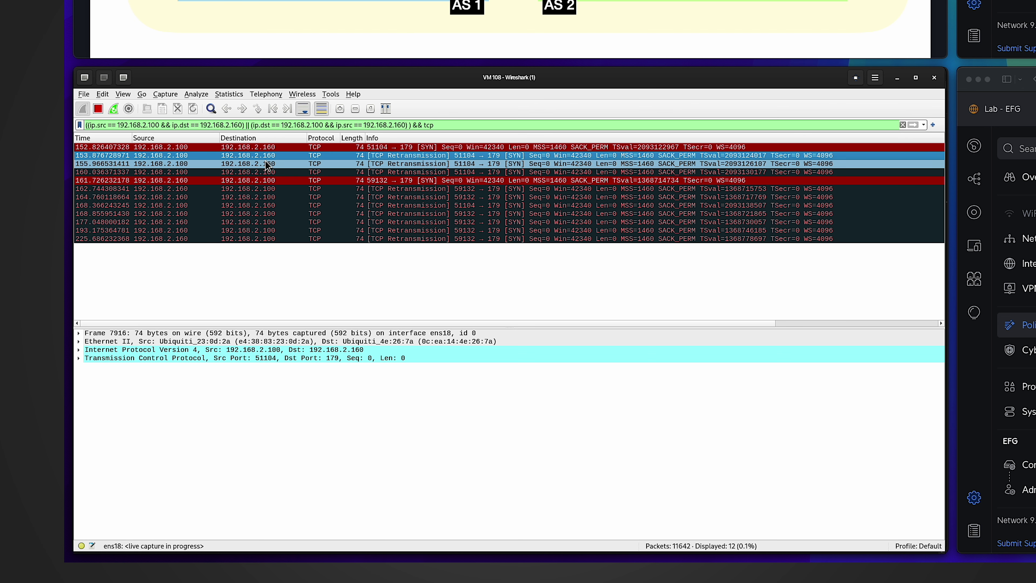
Step: Inspect the first TCP SYN packet sent from 192.168.2.160 to port 179 on 192.168.2.100
right_click(183, 181)
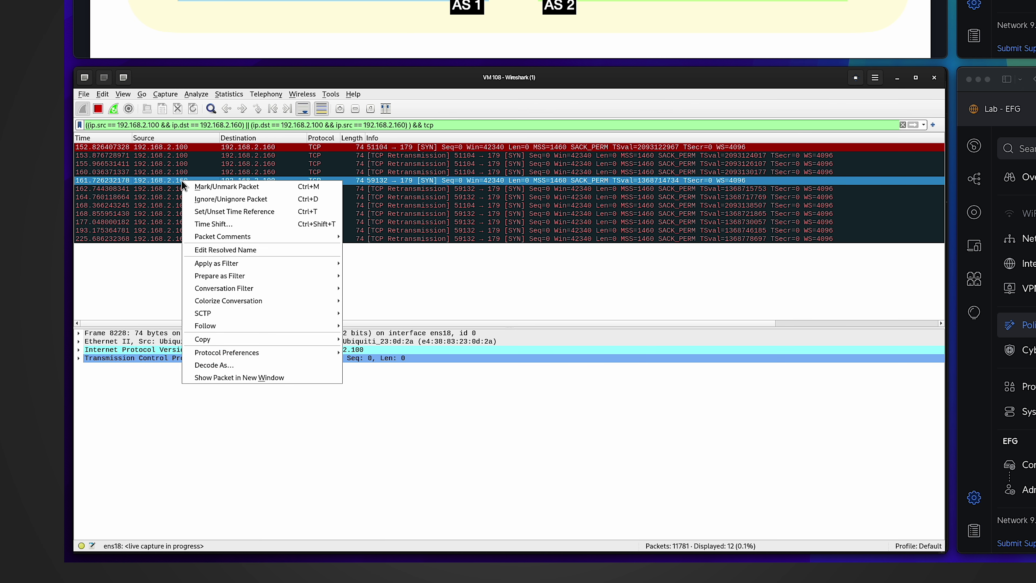
click(172, 180)
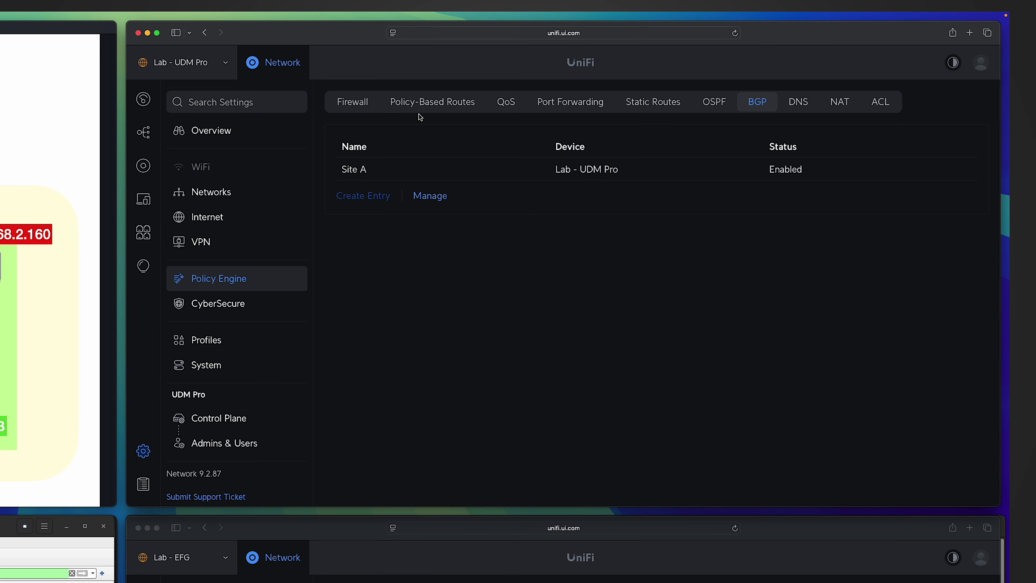
Step: Switch to the Lab - UDM Pro site and filter its firewall policies to the External-to-Gateway zone pair
click(353, 102)
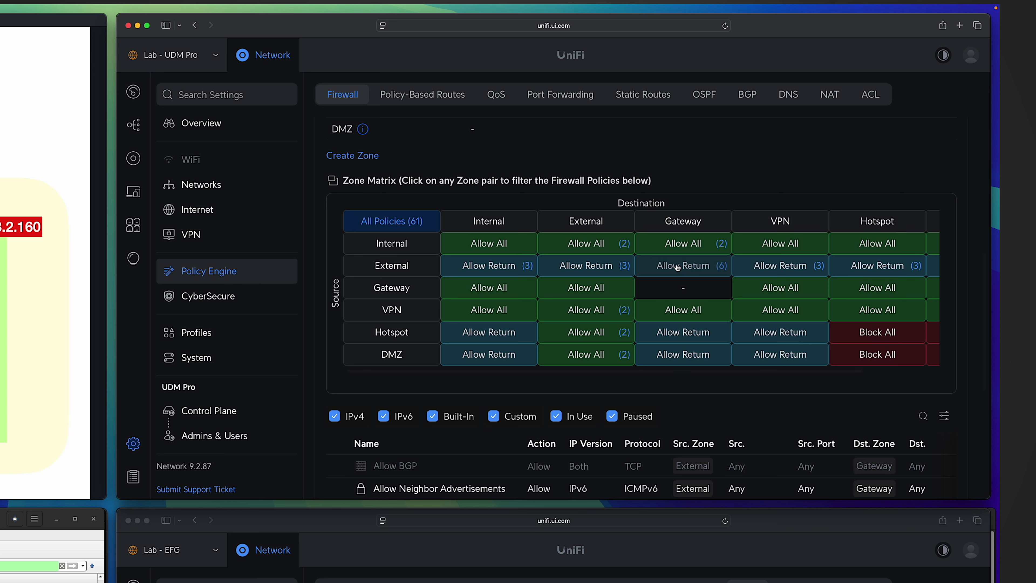
click(677, 268)
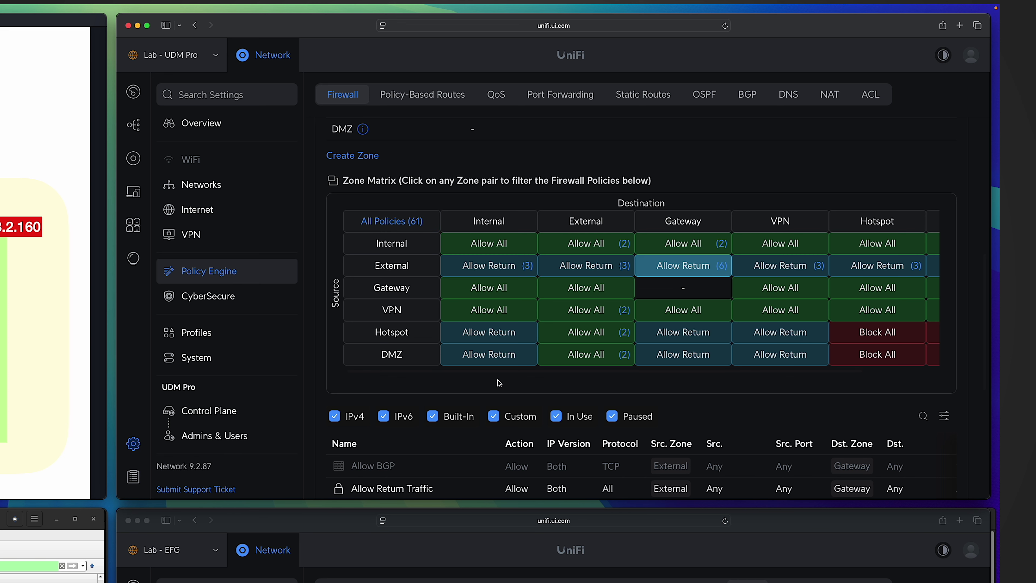
scroll(467, 373, down, 2)
scroll(467, 373, down, 2)
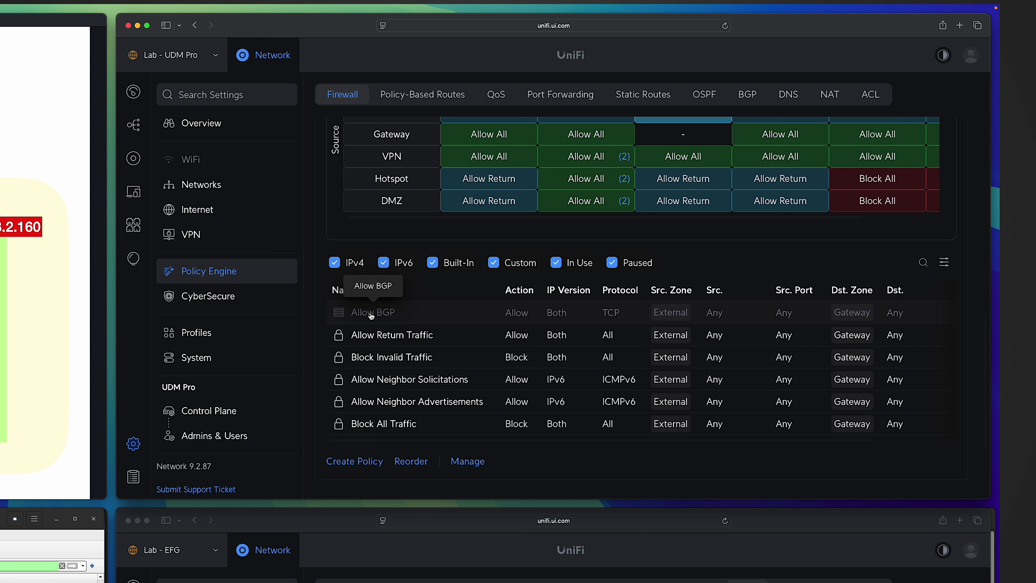
Step: Review the Allow BGP policy's source and destination zones, action, service port, protocol and pause option
click(371, 314)
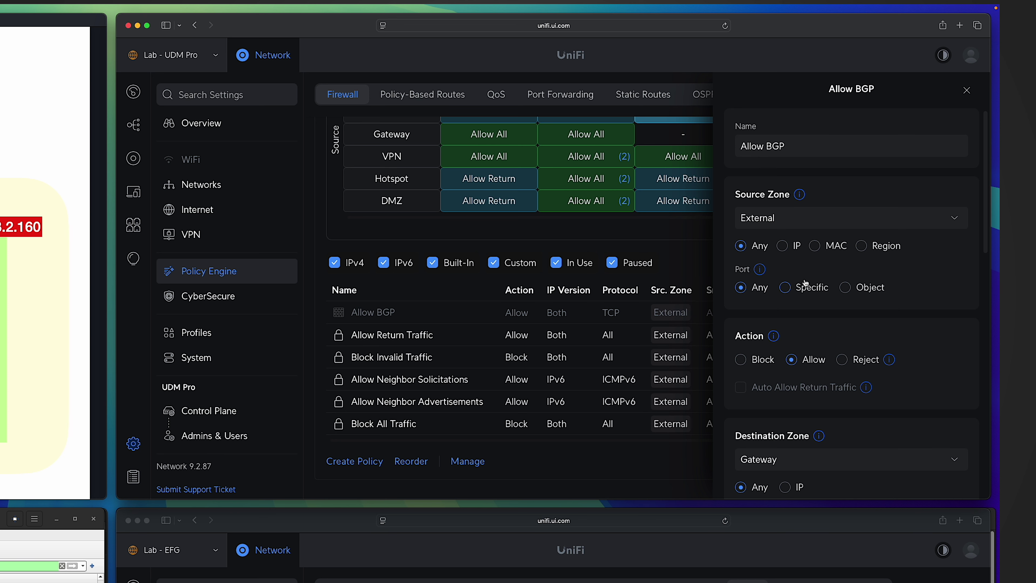
scroll(755, 244, down, 1)
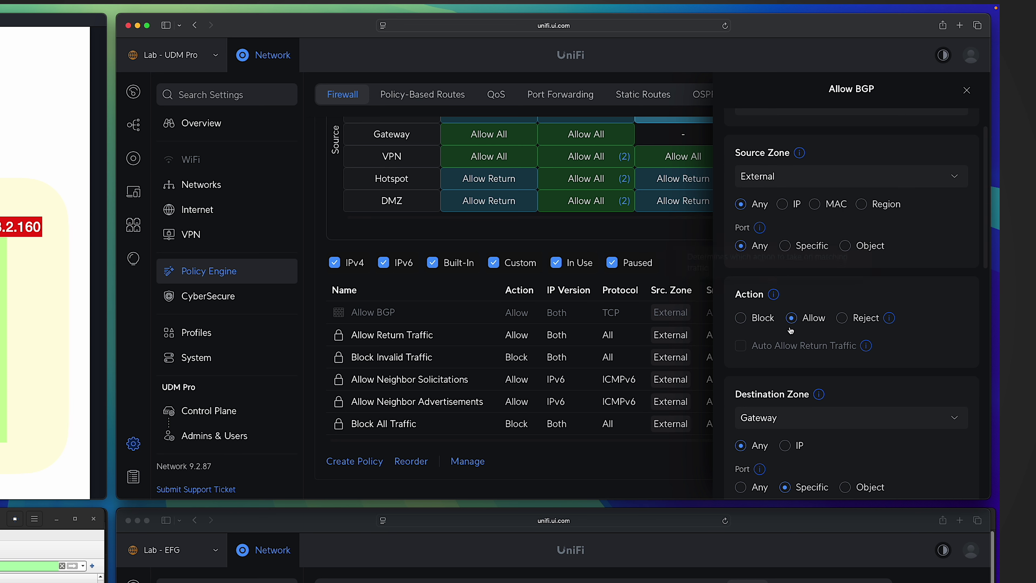
scroll(754, 374, down, 2)
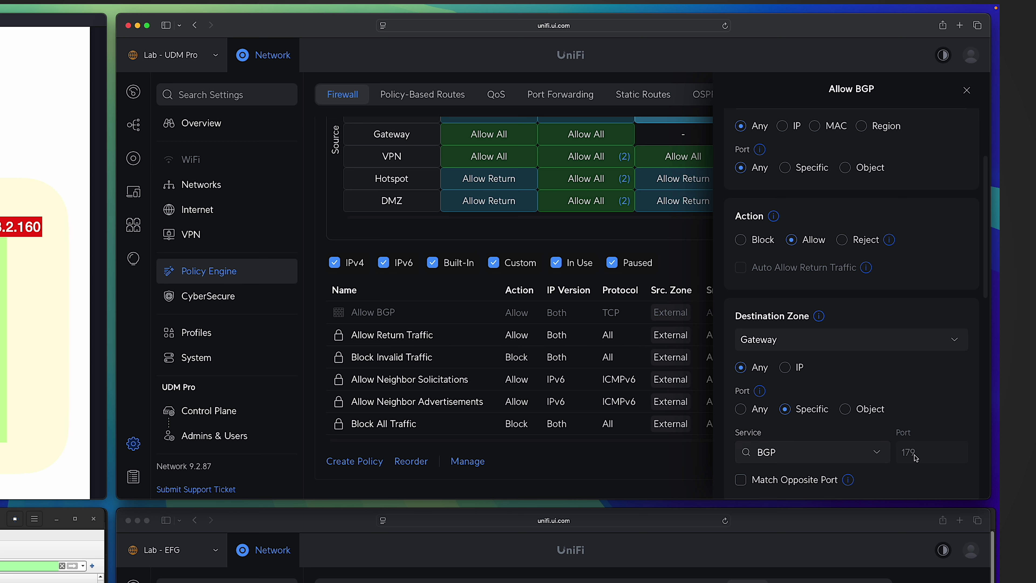
scroll(916, 457, down, 6)
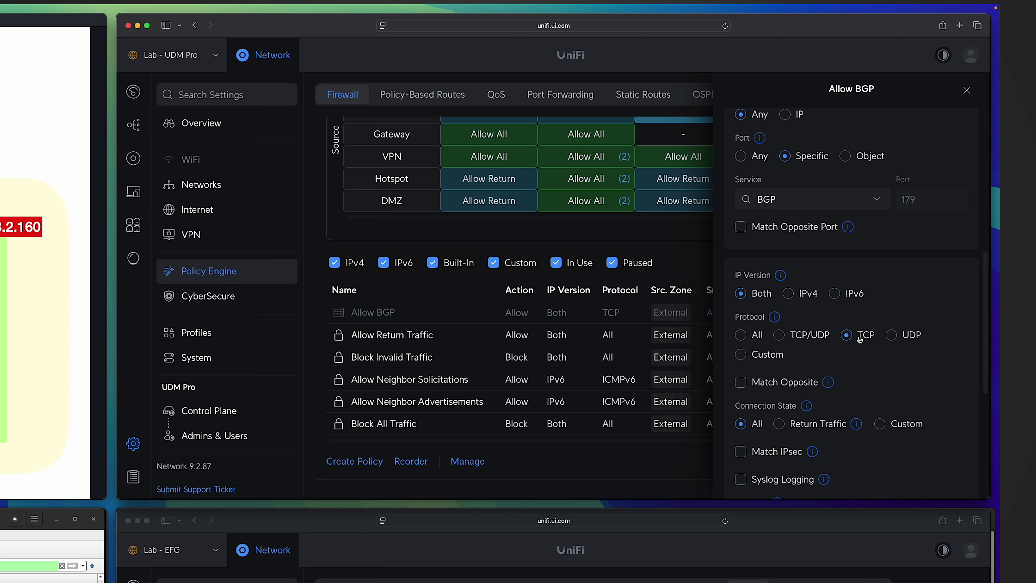
scroll(860, 340, up, 4)
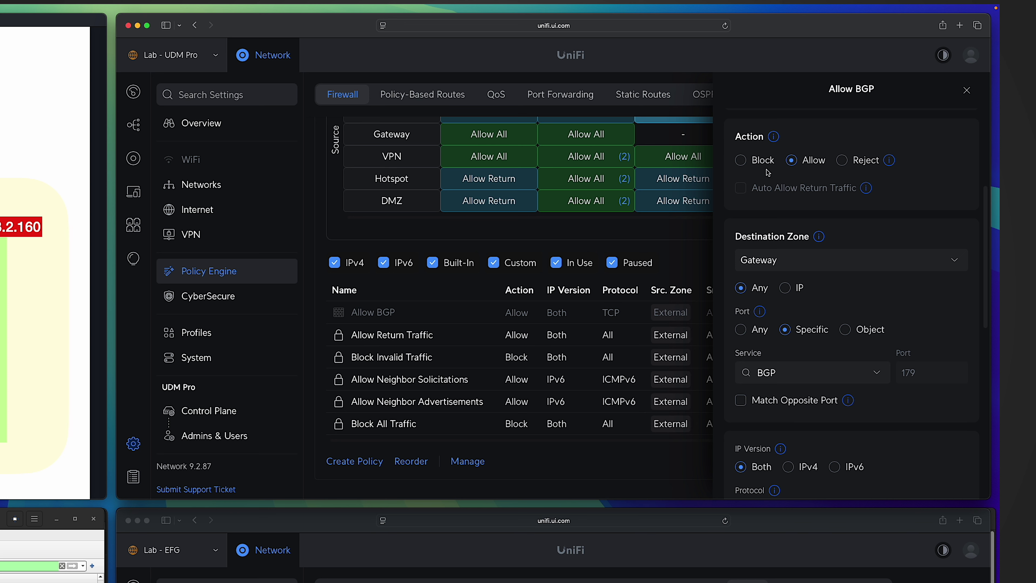
scroll(889, 383, down, 8)
scroll(878, 382, down, 2)
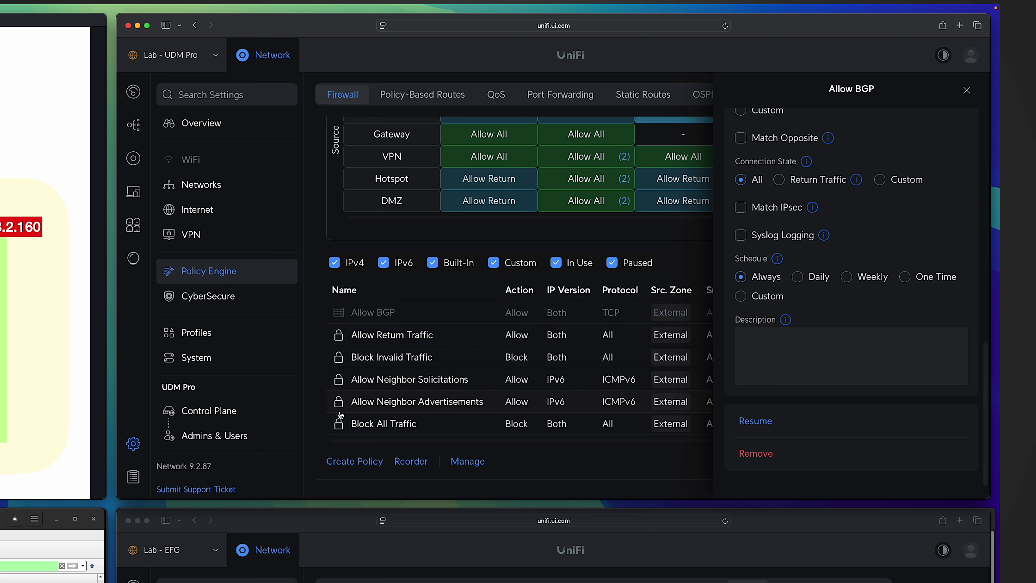
Step: Resume the paused Allow BGP firewall policy on the Lab - UDM Pro site
click(465, 461)
click(337, 313)
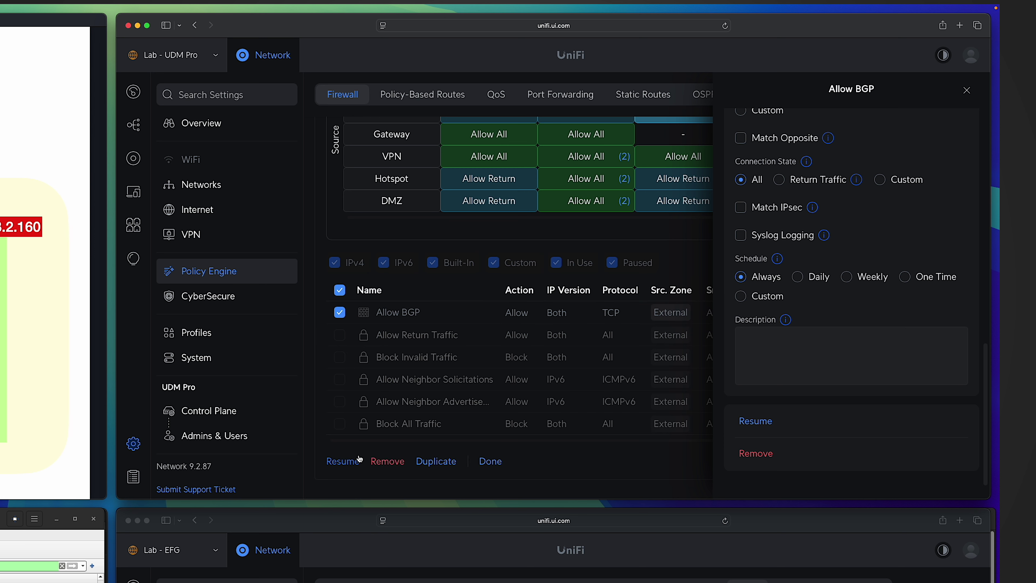
click(345, 461)
click(482, 461)
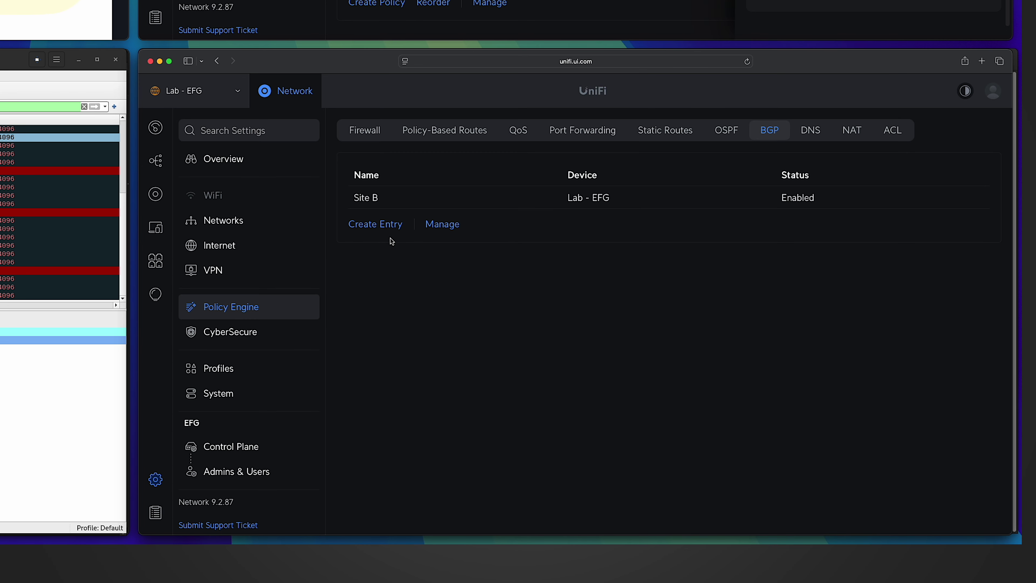
Step: On the Lab - EFG site, filter the firewall policies to External-to-Gateway and resume the Allow BGP policy
click(262, 313)
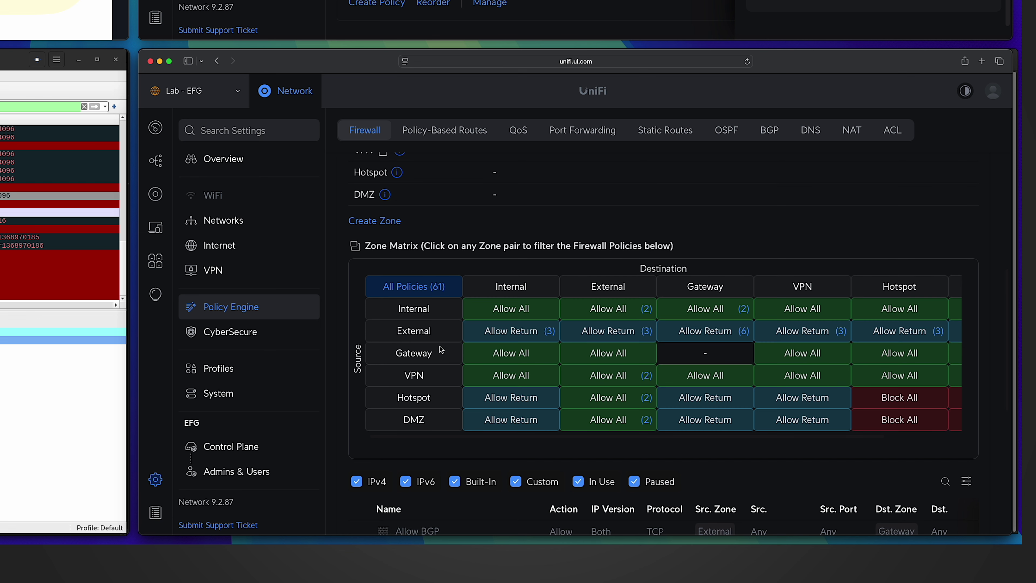
click(693, 332)
scroll(494, 487, down, 5)
click(489, 466)
click(361, 319)
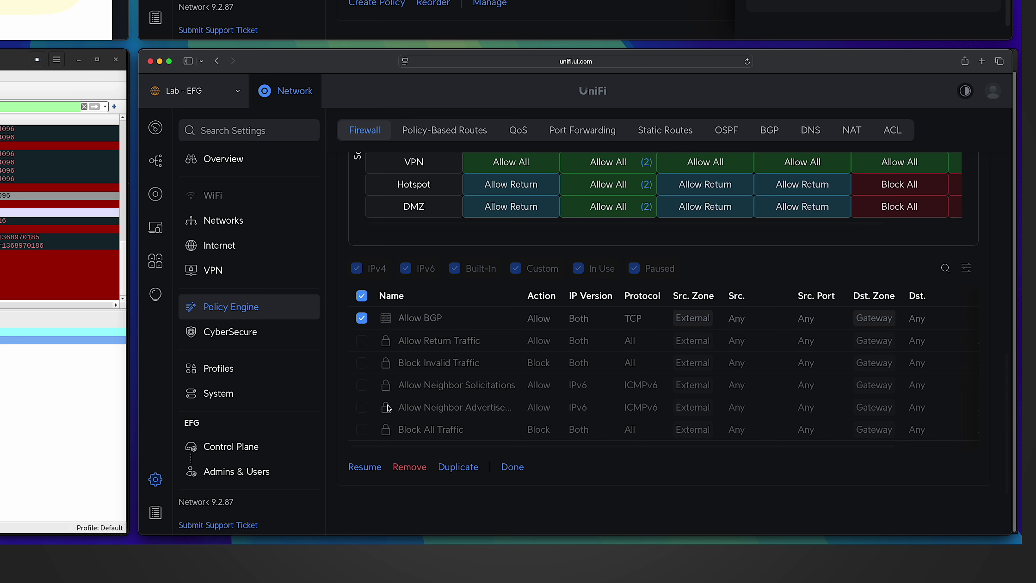
click(365, 468)
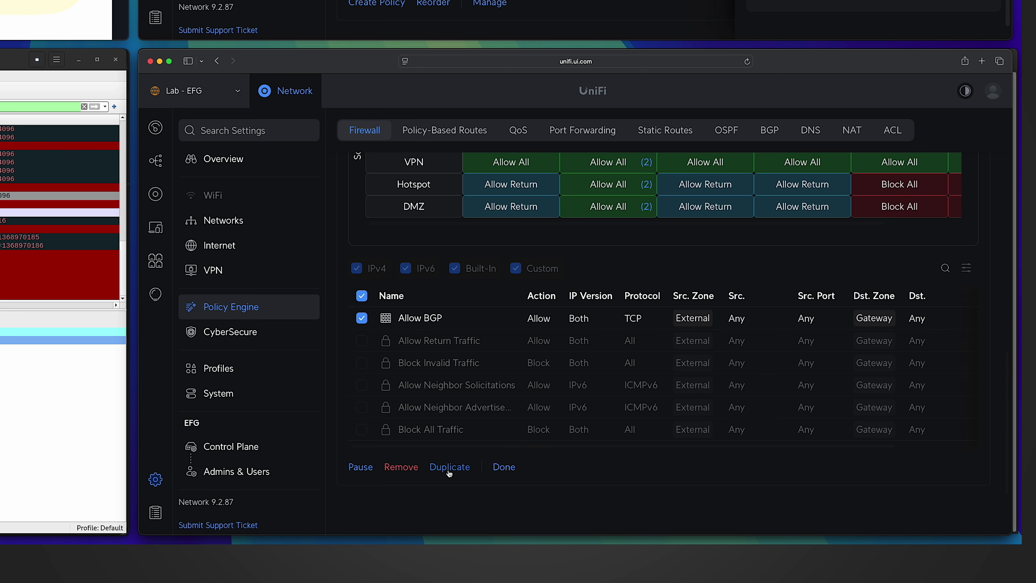
click(512, 470)
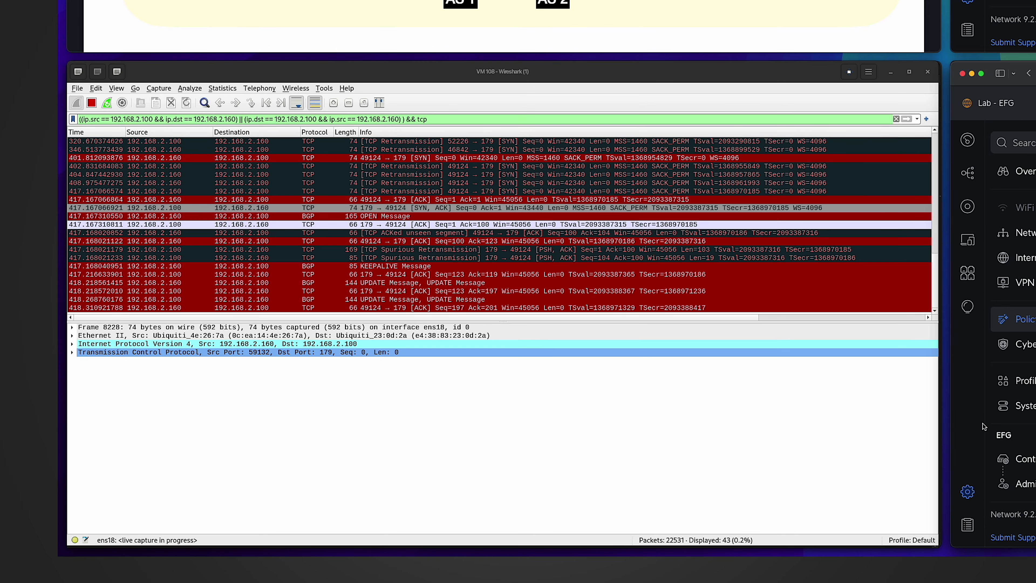
Step: In Wireshark, inspect the ACK and SYN-ACK handshake packets, then the BGP OPEN message from 192.168.2.160 and its acknowledgement
click(180, 250)
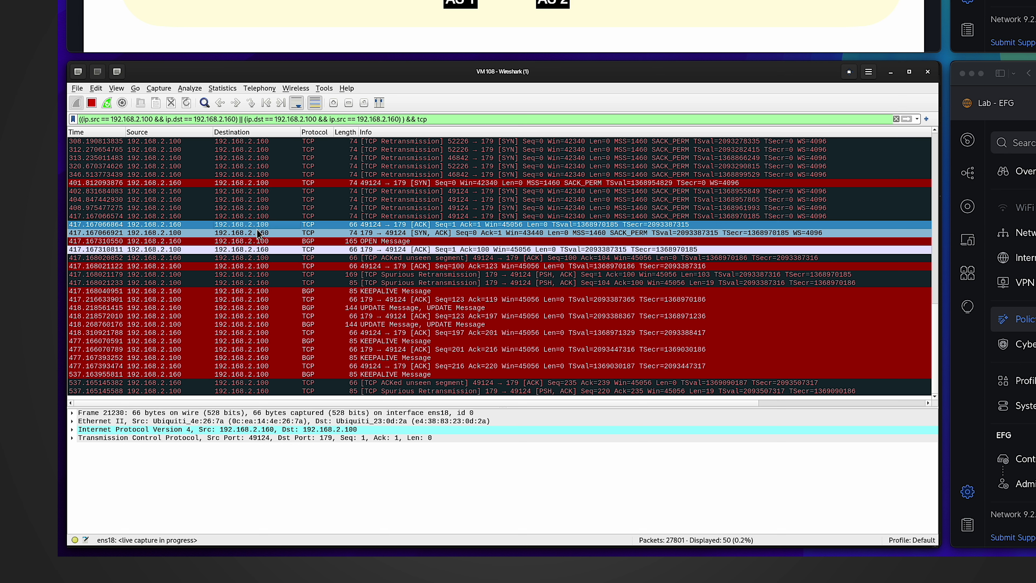
click(375, 235)
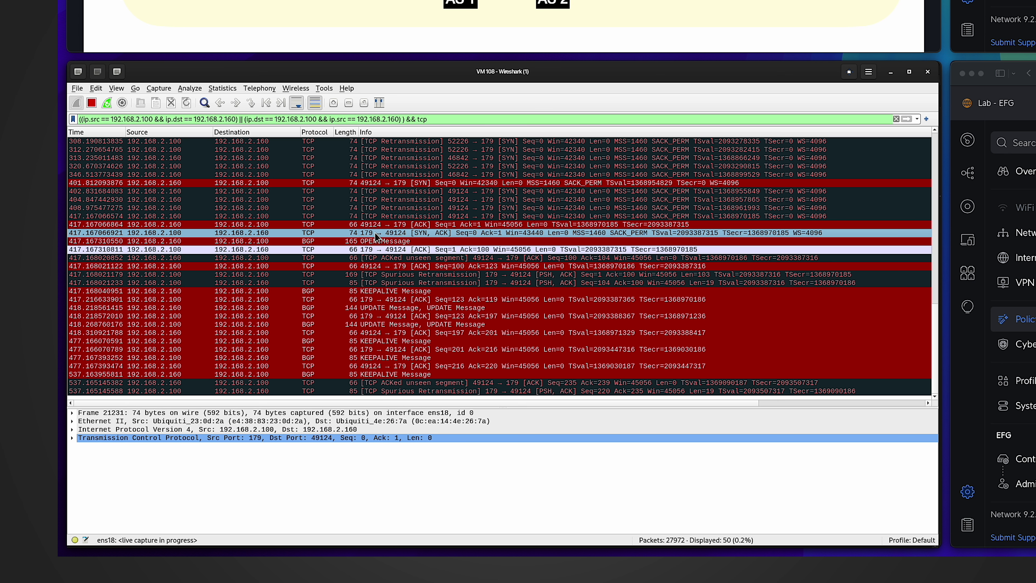
click(312, 242)
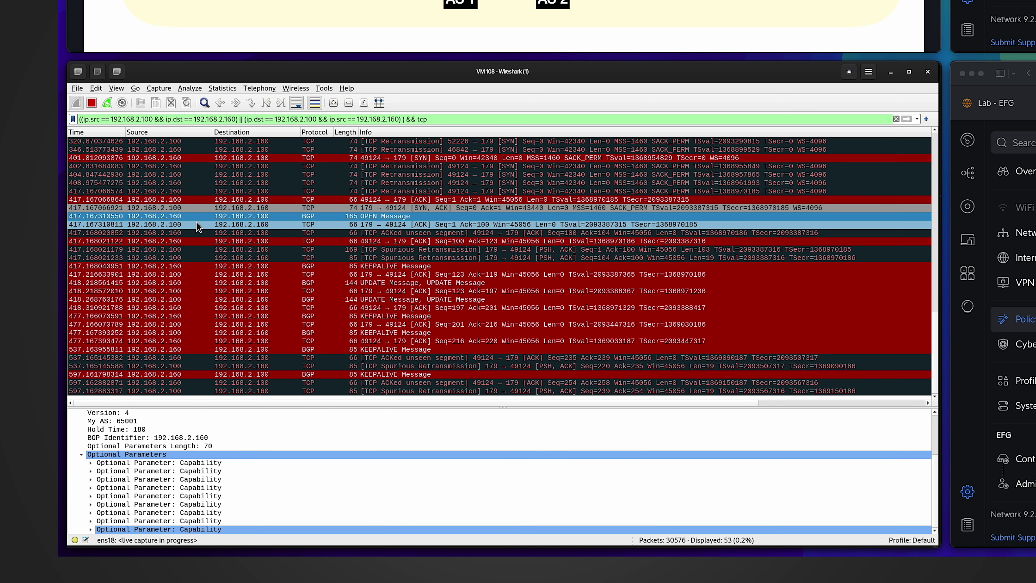
click(195, 224)
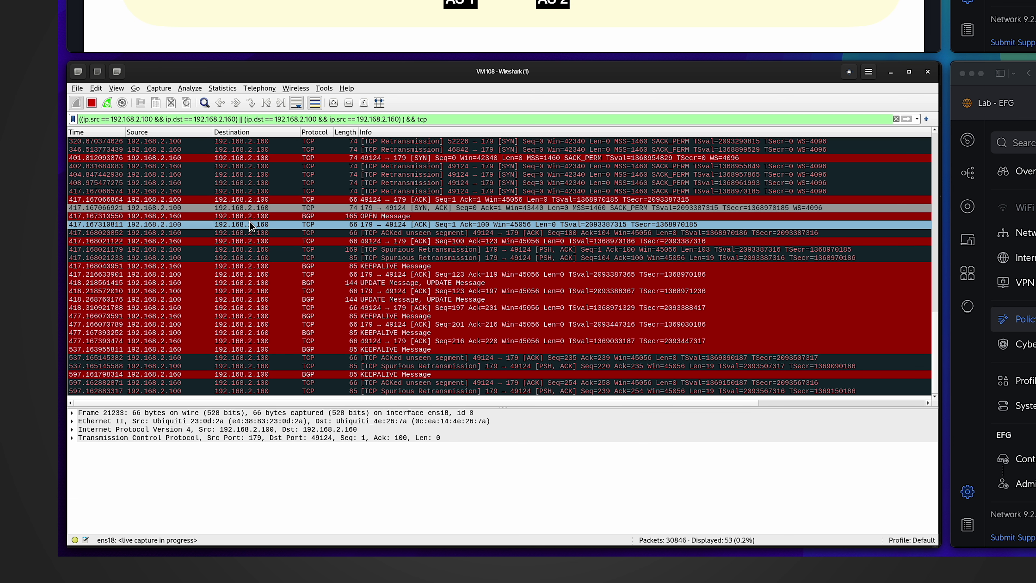
Step: Inspect the 169-byte spurious retransmission from 192.168.2.100 and expand the BGP details of the first KEEPALIVE message
click(270, 232)
click(189, 249)
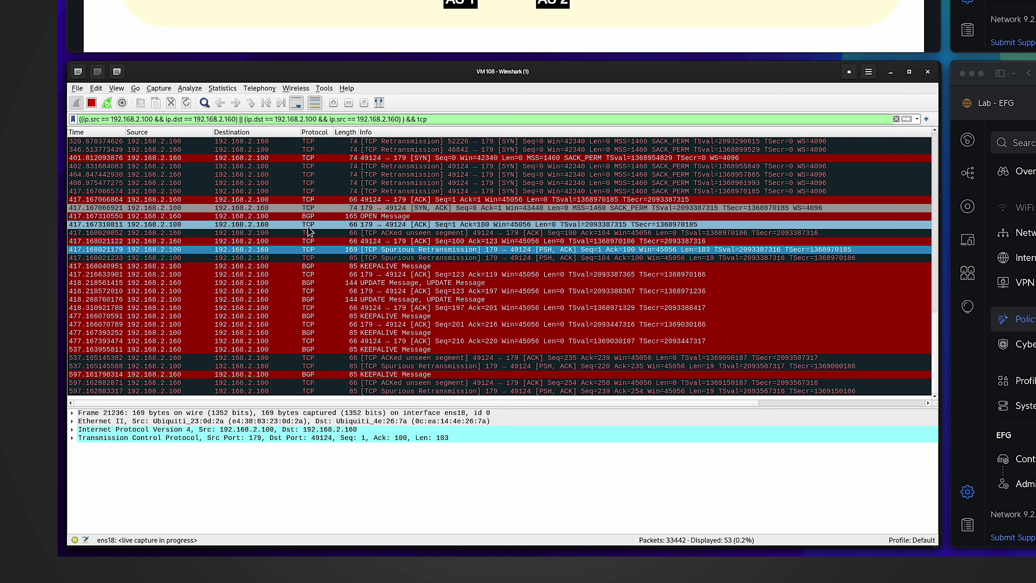
click(242, 238)
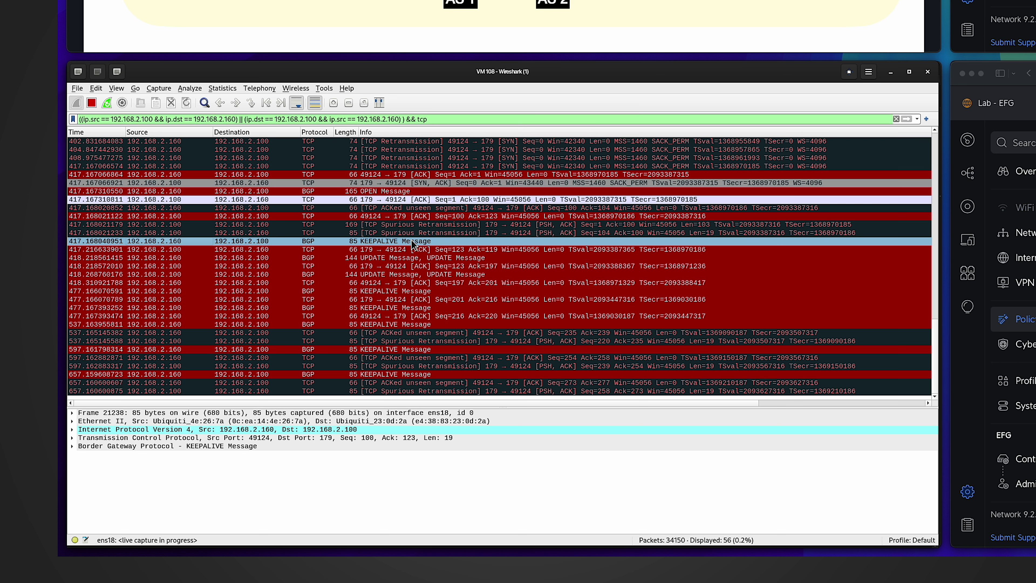
double_click(174, 447)
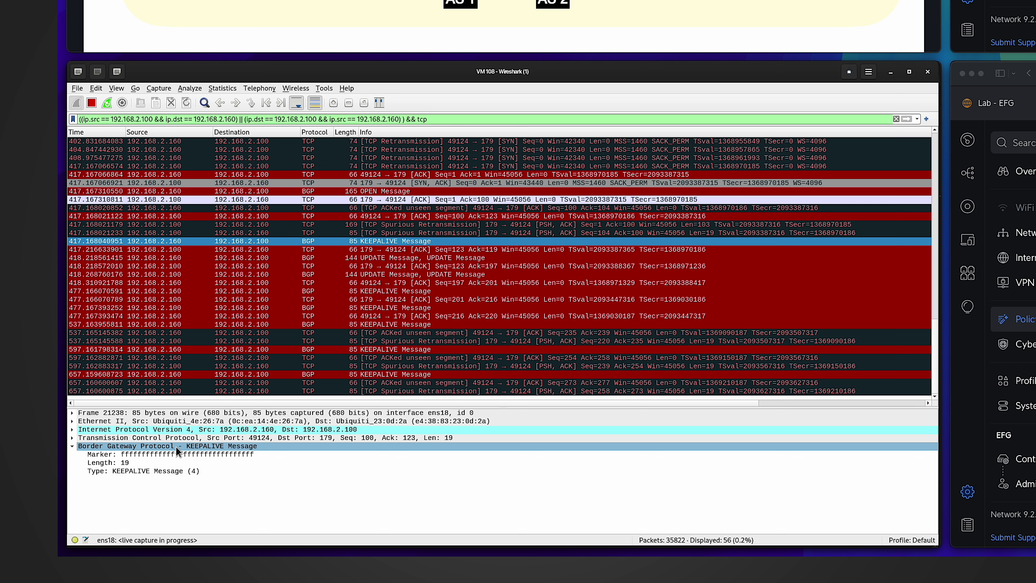
Step: Examine the path attributes and advertised 192.168.88.0/24 prefix in 192.168.2.160's UPDATE message, then select the second UPDATE packet
click(386, 258)
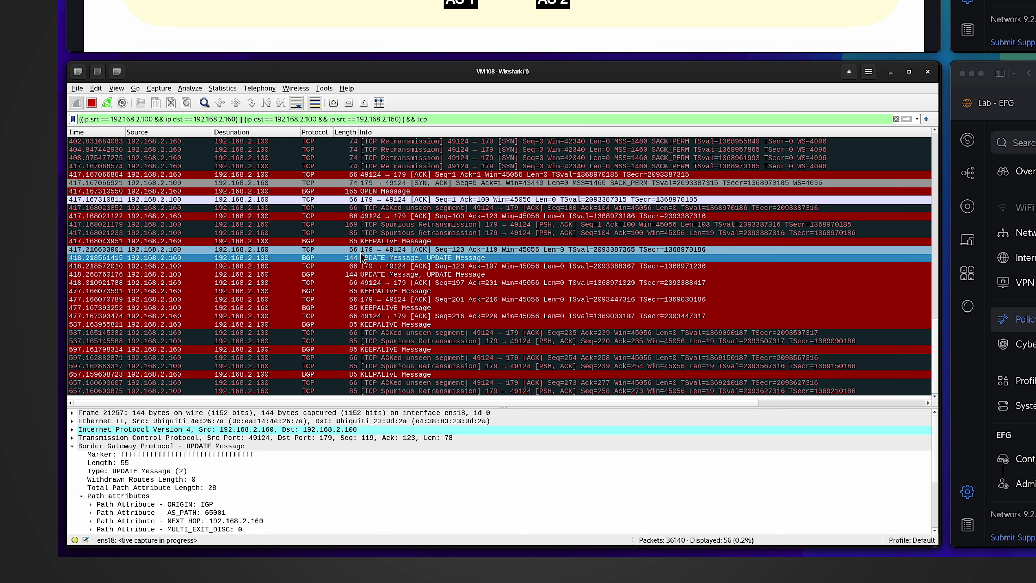
click(403, 259)
scroll(162, 464, down, 3)
scroll(223, 470, up, 4)
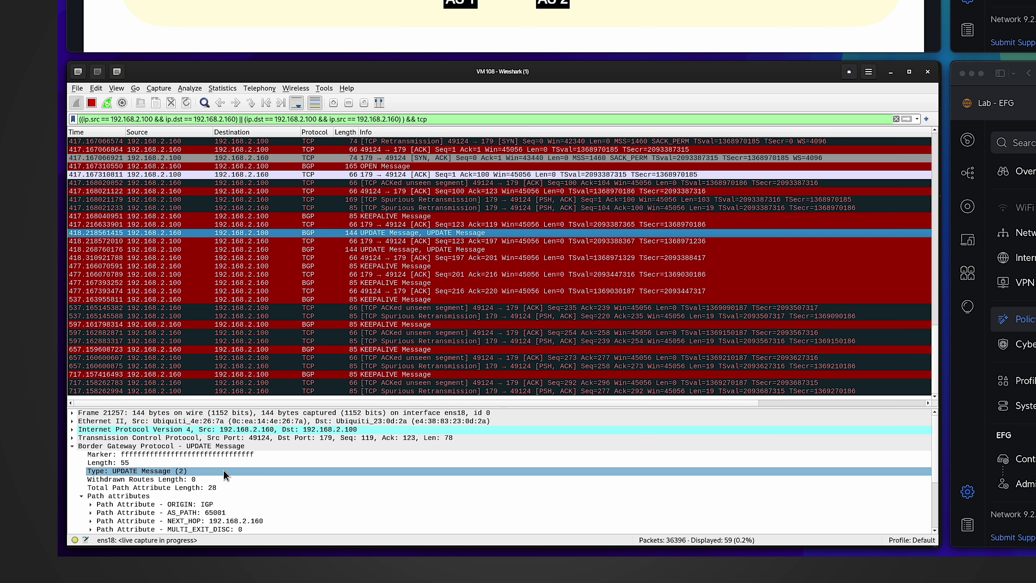
scroll(199, 469, down, 1)
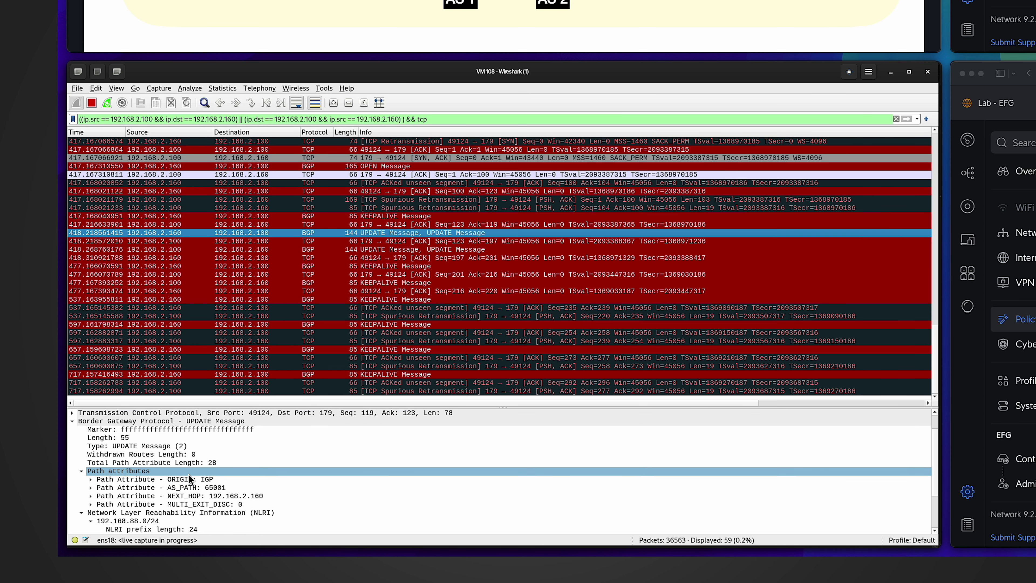
scroll(228, 475, down, 2)
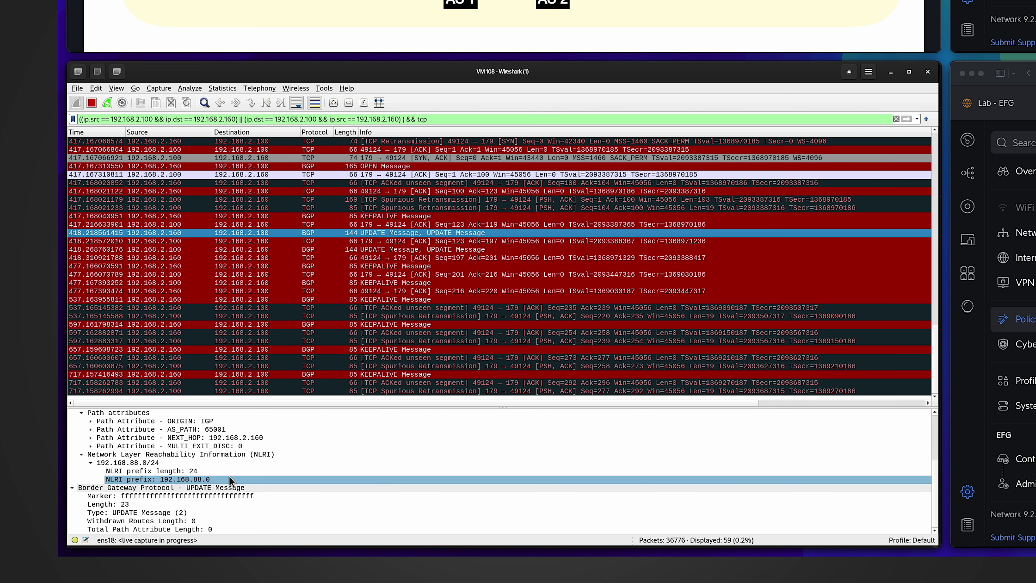
click(117, 462)
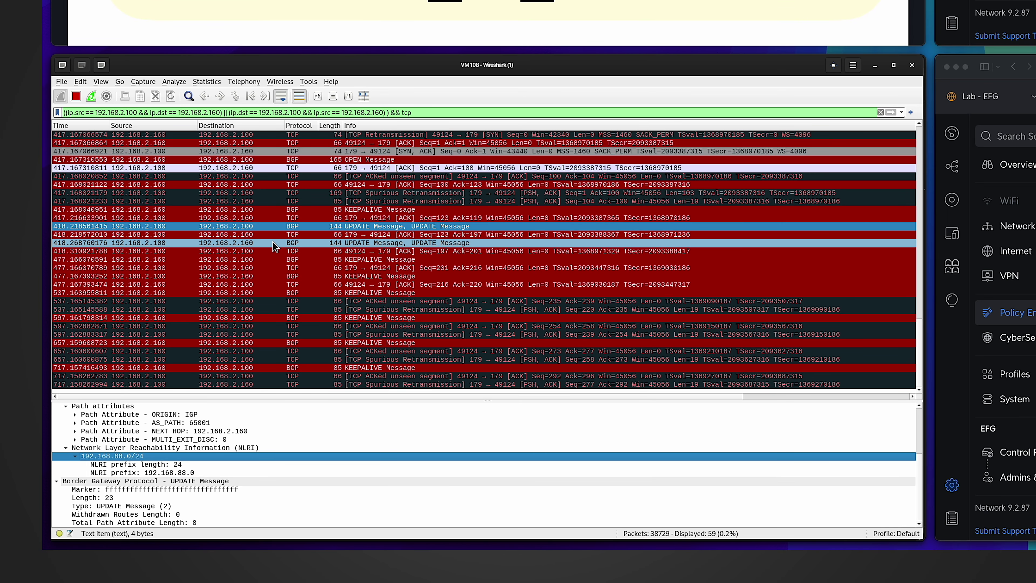
click(272, 242)
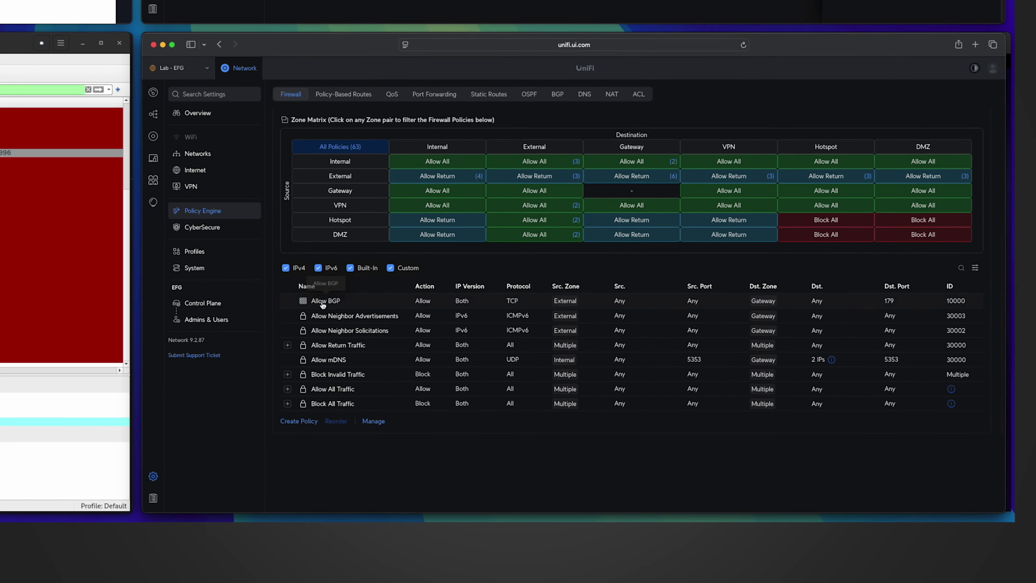
Step: On the Lab - EFG site, restrict the Allow BGP policy's source to IP 192.168.2.100 and apply the changes
click(508, 294)
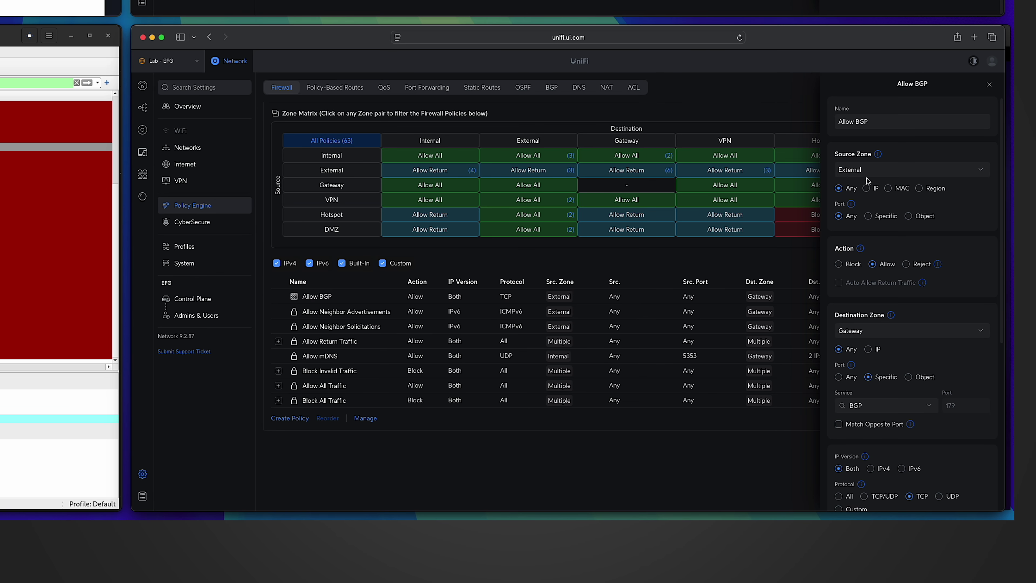
click(867, 188)
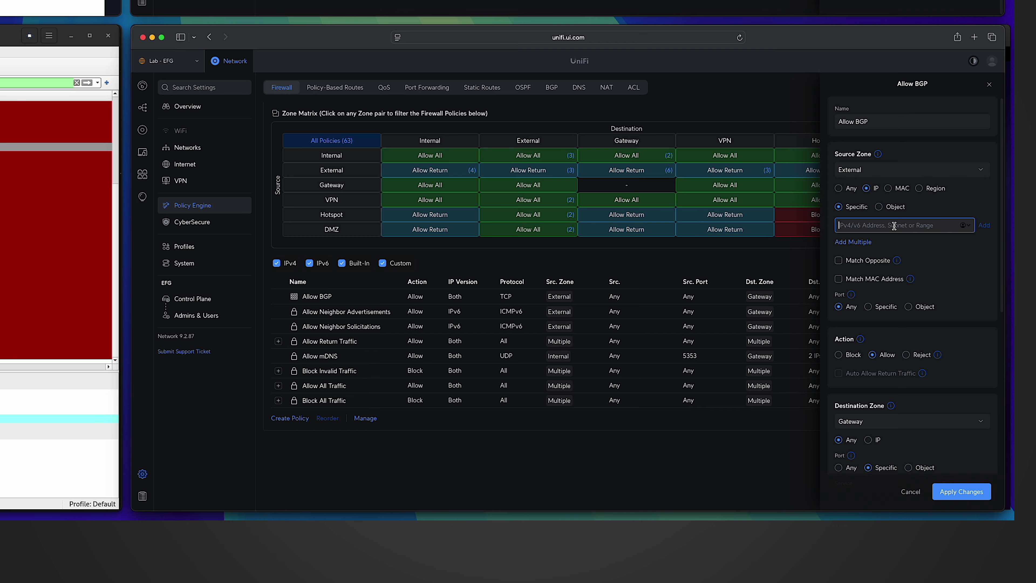
text(192.168.2.100)
click(987, 224)
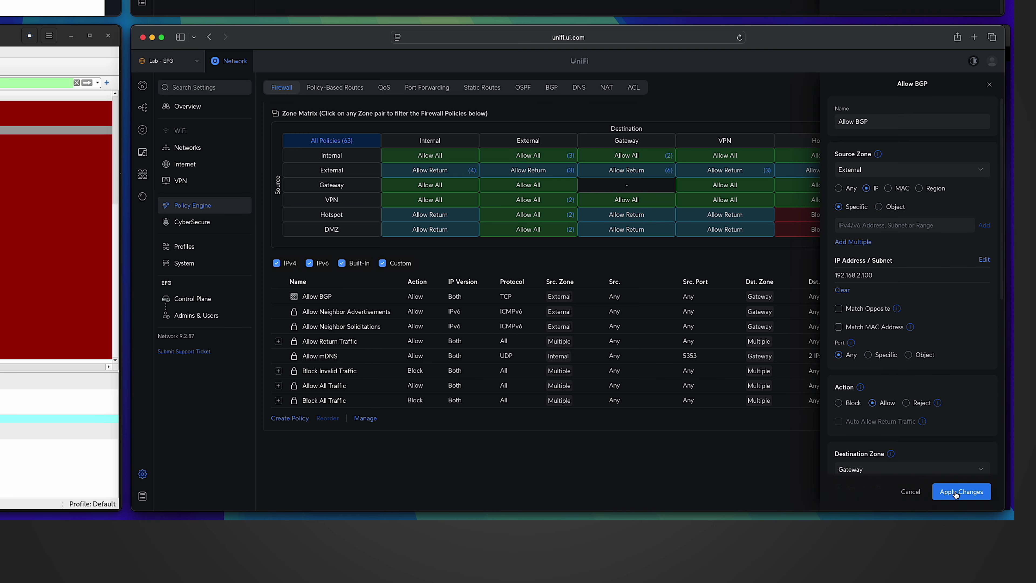
click(958, 491)
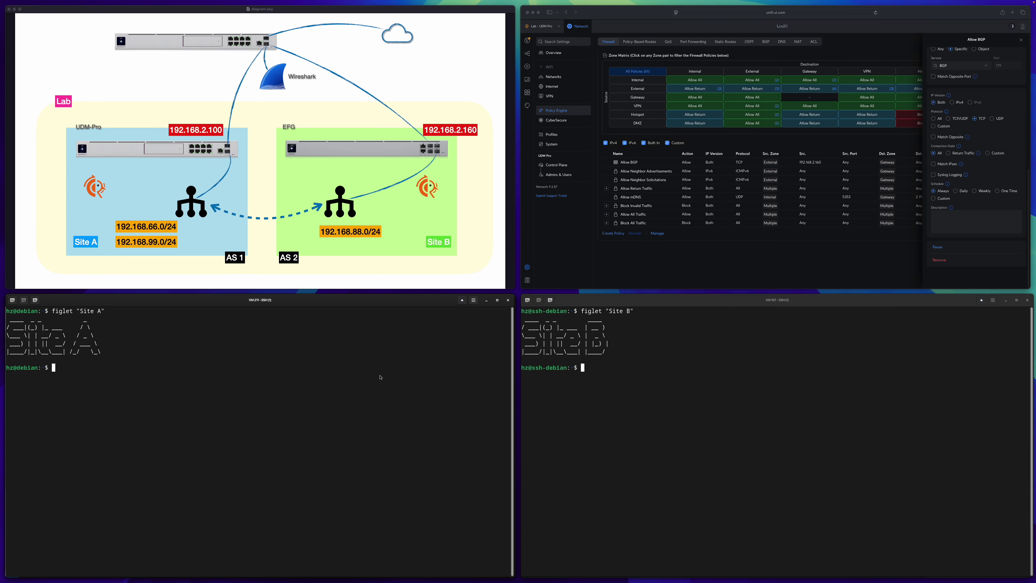
Step: List the IPv4 addresses of the Site A and Site B Debian machines with ip -4 a in their terminals
text(ip -4 a)
key(Return)
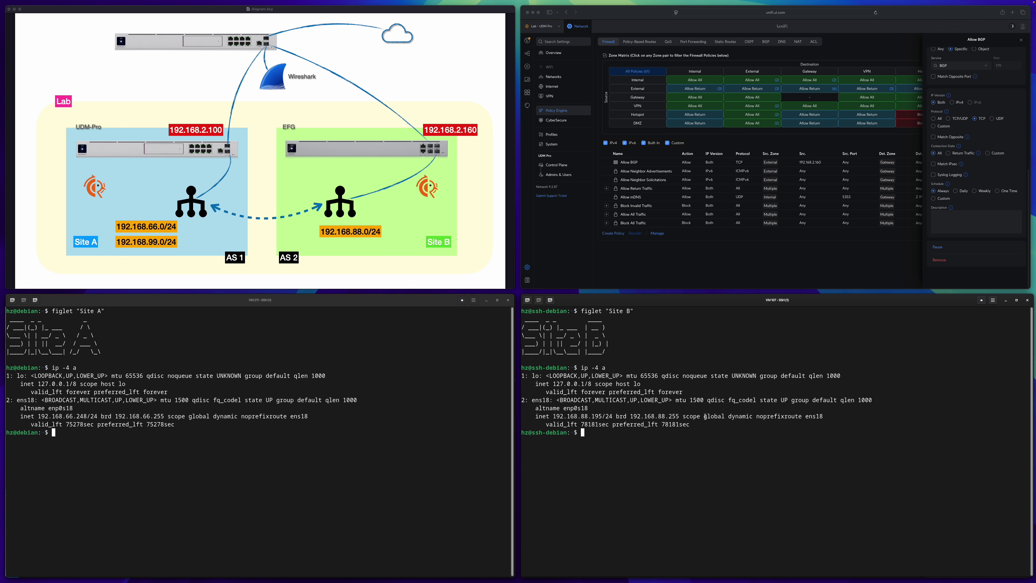
click(378, 432)
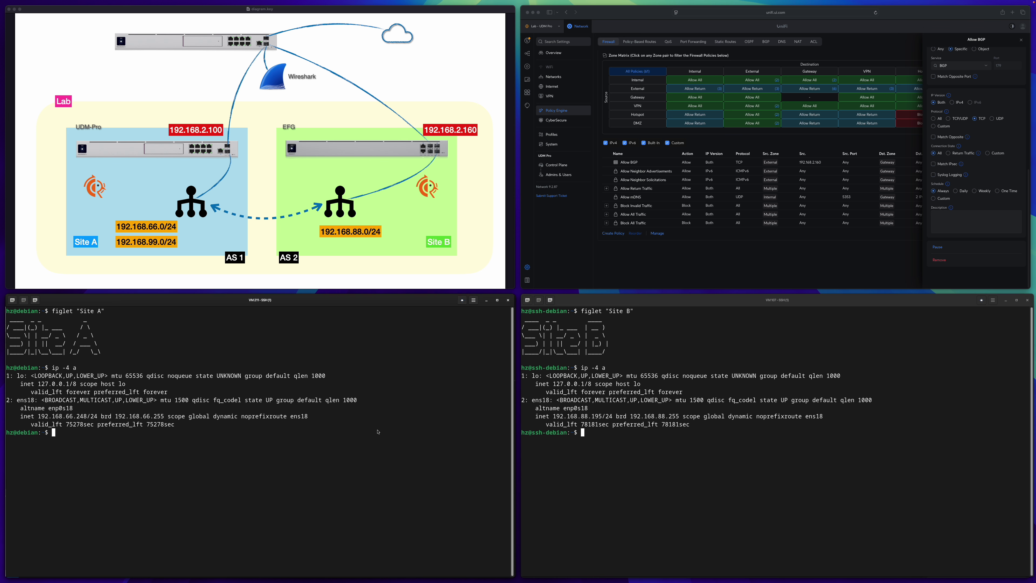
click(631, 455)
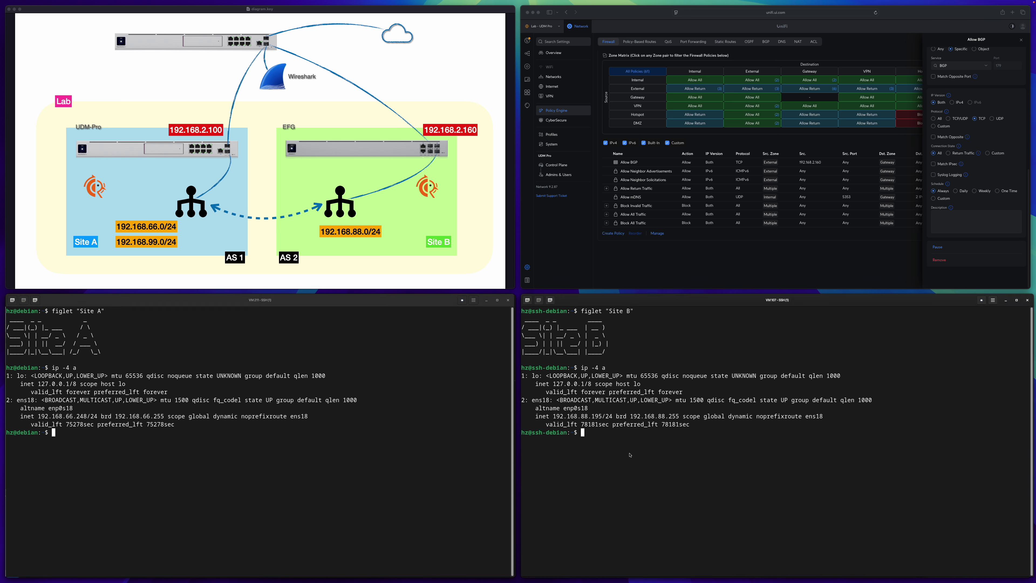